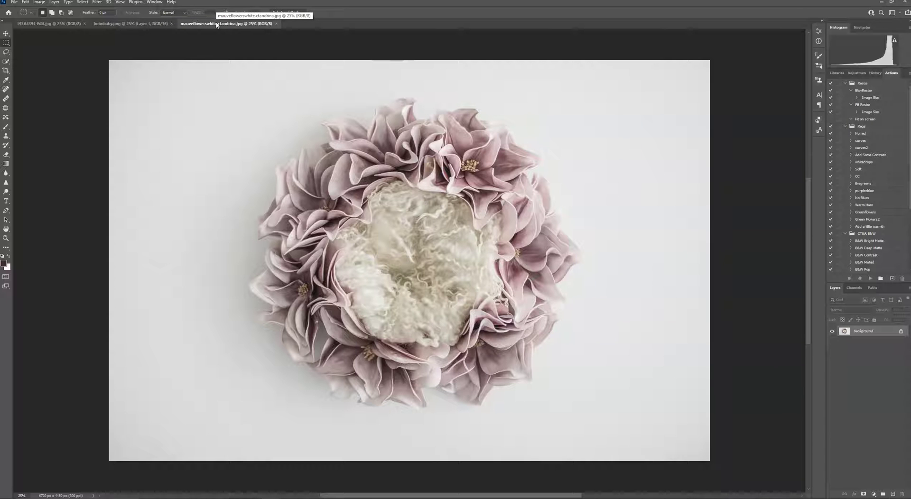
- View the original newborn photo zoomed out to 12.5% to examine the baby and the setup
{"action": "left_click", "coordinate": [63, 23]}
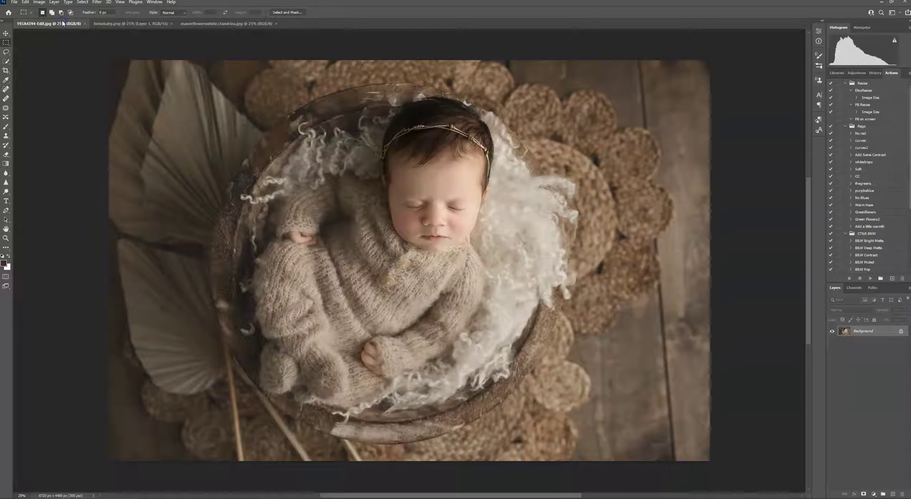
{"action": "key", "text": "ctrl+minus"}
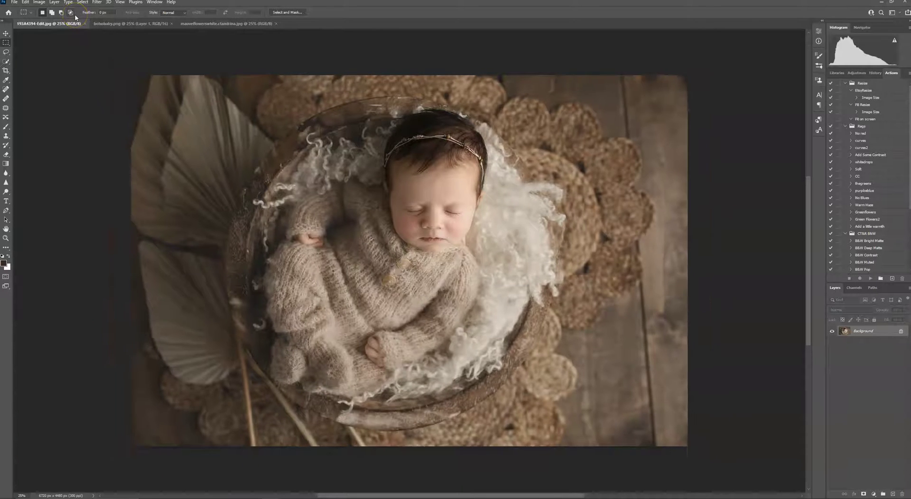
{"action": "key", "text": "ctrl+minus"}
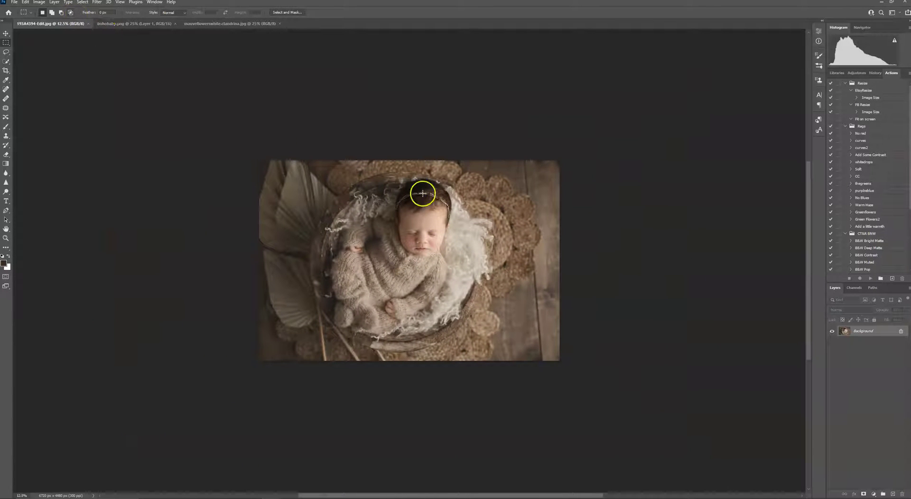
- Copy the entire baby cutout from bohobaby.png and paste it into the mauve flower wreath backdrop
{"action": "left_click", "coordinate": [135, 24]}
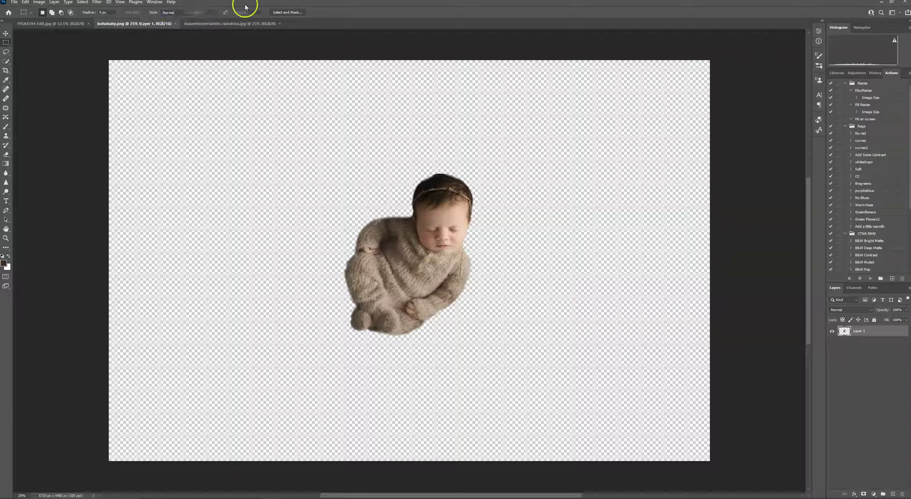
{"action": "left_click", "coordinate": [82, 2]}
{"action": "left_click", "coordinate": [84, 9]}
{"action": "left_click", "coordinate": [25, 2]}
{"action": "left_click", "coordinate": [42, 52]}
{"action": "left_click", "coordinate": [225, 23]}
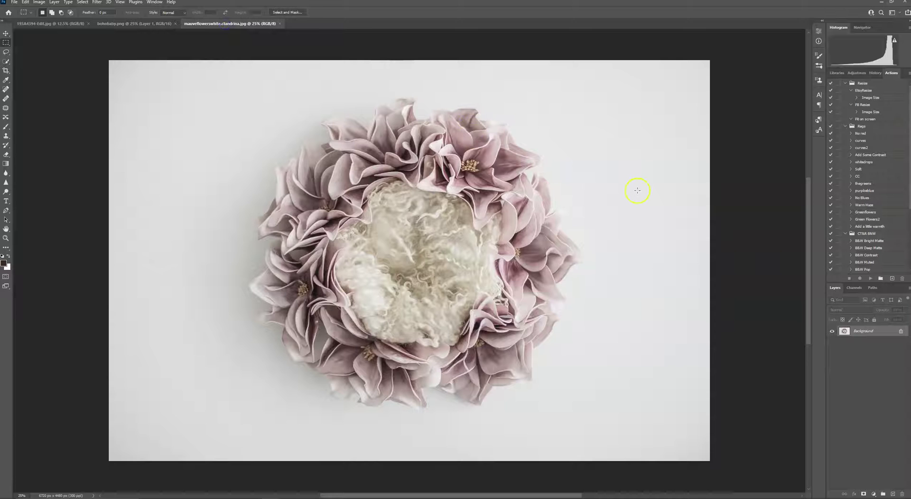
{"action": "left_click", "coordinate": [26, 3]}
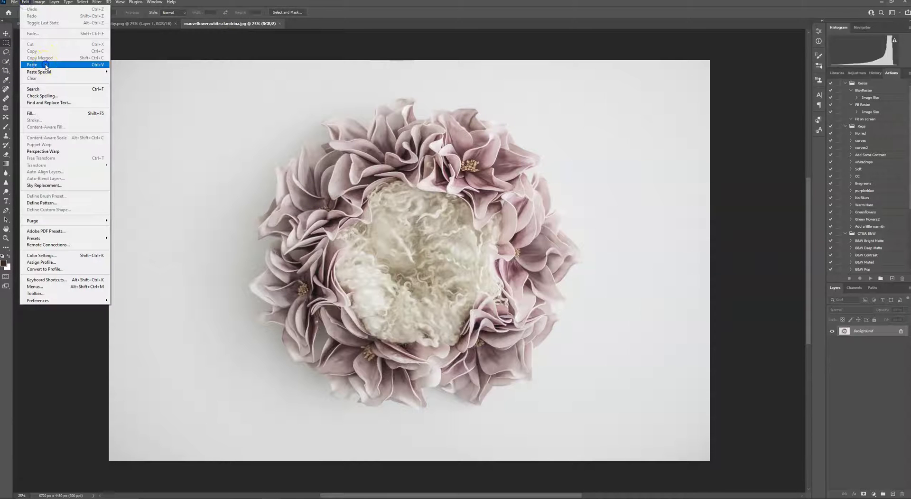
{"action": "left_click", "coordinate": [45, 65]}
- Enlarge the pasted baby to about 111%, positioned in the wreath's fur-filled centre, and narrow its width slightly
{"action": "left_click", "coordinate": [6, 33]}
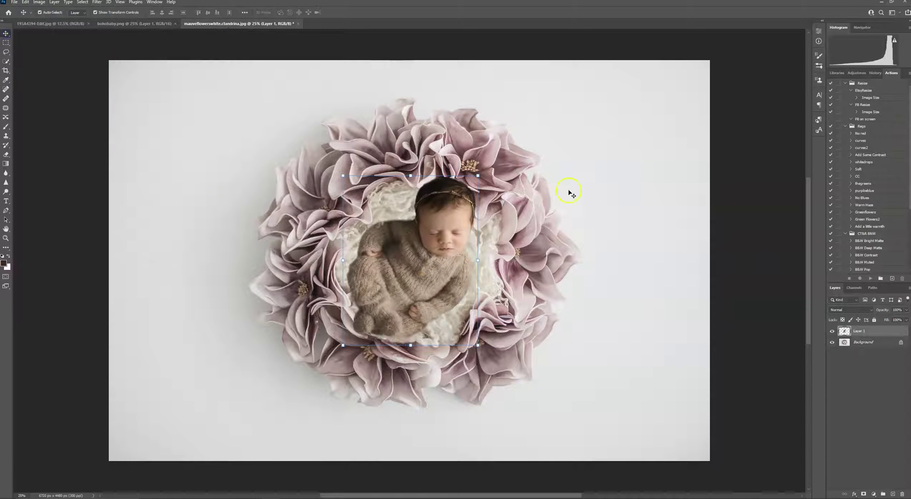
{"action": "key", "text": "ctrl+t"}
{"action": "left_click_drag", "start_coordinate": [477, 176], "coordinate": [494, 150]}
{"action": "left_click_drag", "start_coordinate": [468, 187], "coordinate": [461, 199]}
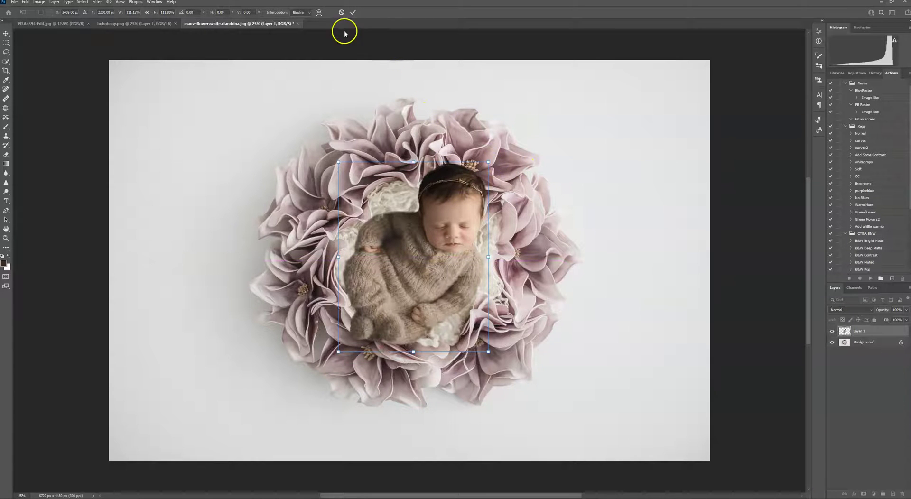
{"action": "left_click", "coordinate": [353, 13]}
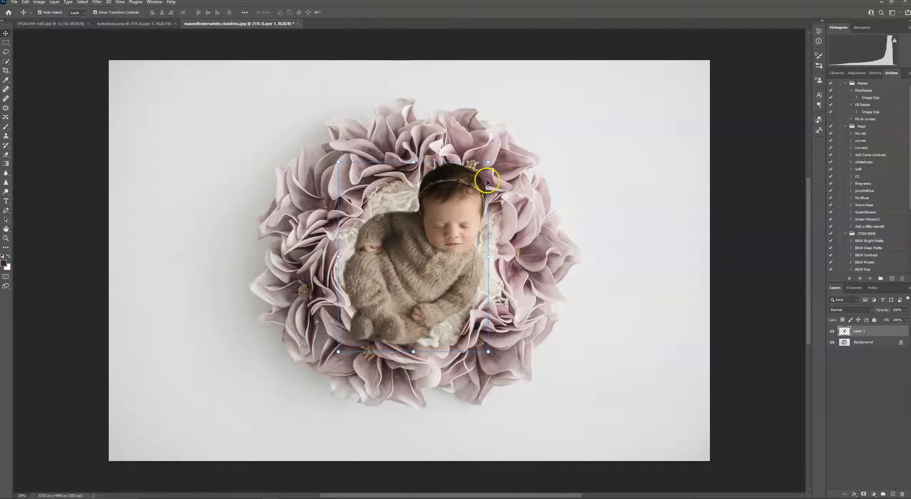
{"action": "left_click", "coordinate": [487, 161]}
{"action": "left_click_drag", "start_coordinate": [487, 162], "coordinate": [485, 162]}
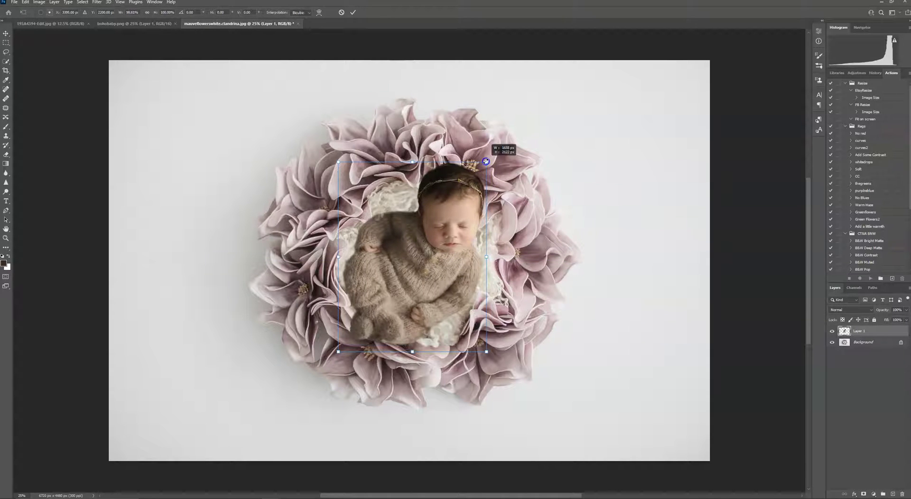
{"action": "left_click", "coordinate": [352, 13]}
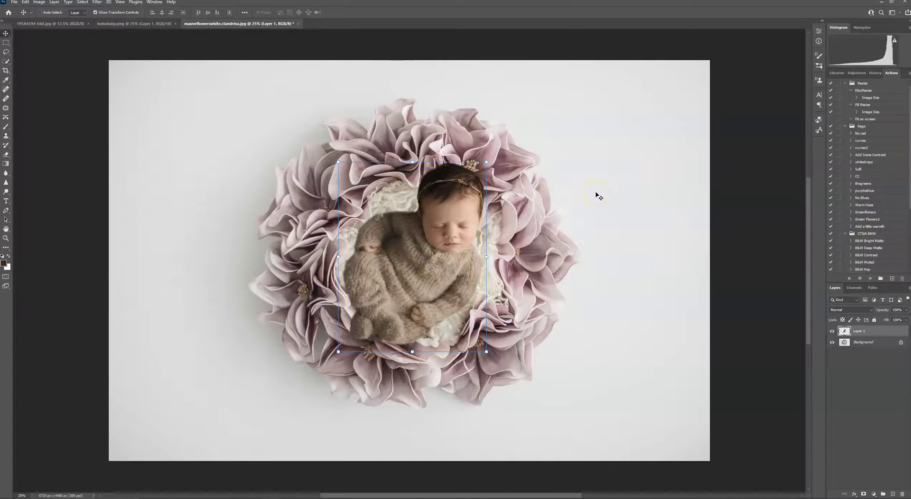
- Soften the cutout edges around the baby's collar and head with the Blur tool at 100% strength, using a small soft round brush
{"action": "key", "text": "ctrl+1"}
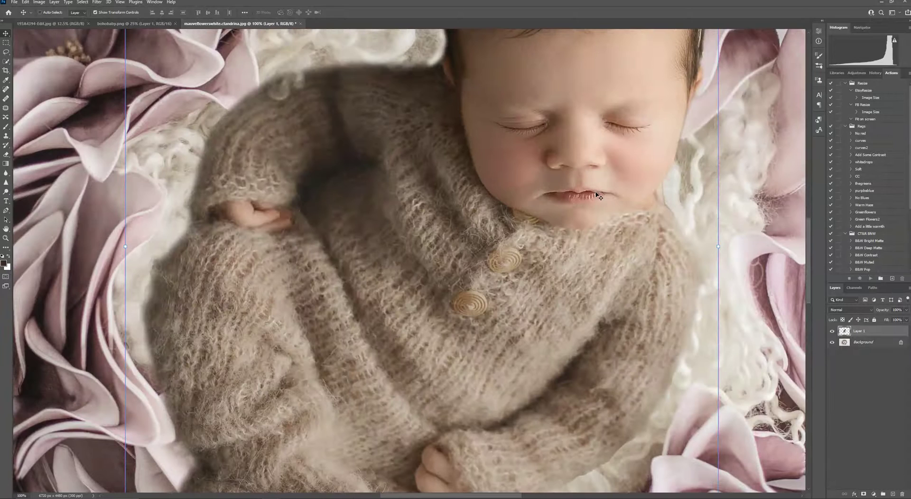
{"action": "left_click_drag", "start_coordinate": [460, 182], "coordinate": [427, 240]}
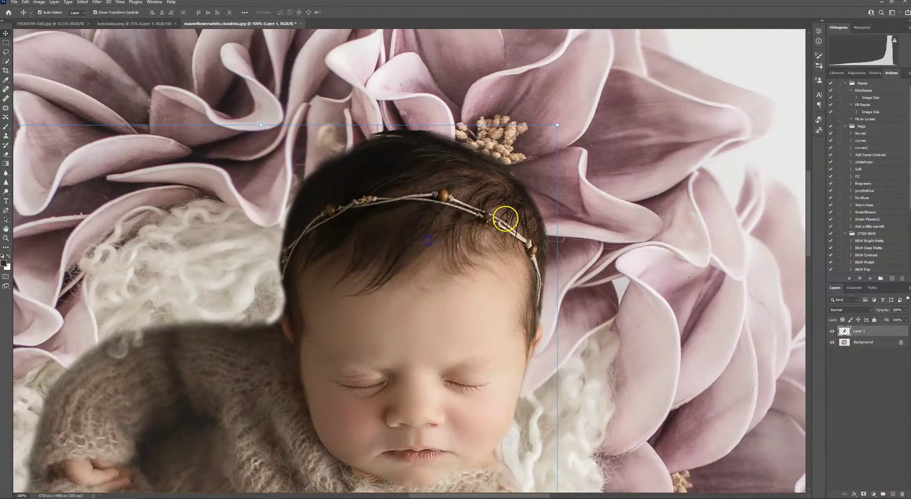
{"action": "left_click_drag", "start_coordinate": [492, 395], "coordinate": [614, 102]}
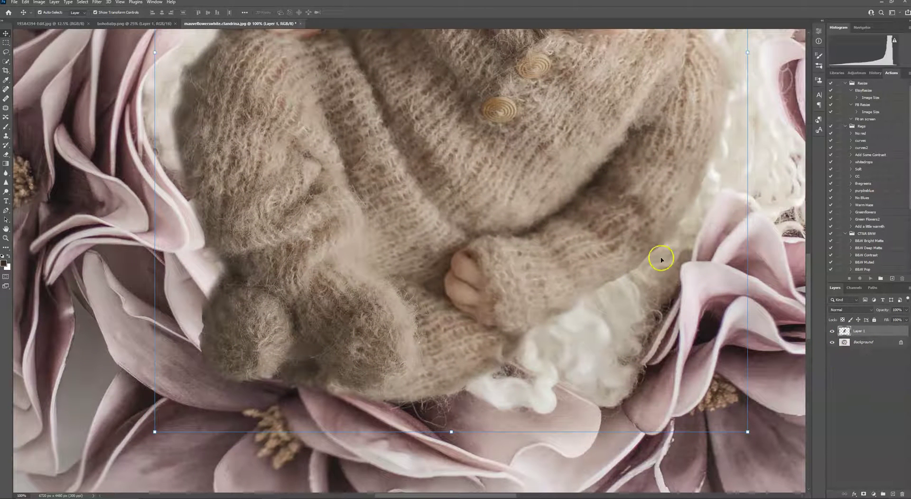
{"action": "left_click", "coordinate": [6, 173]}
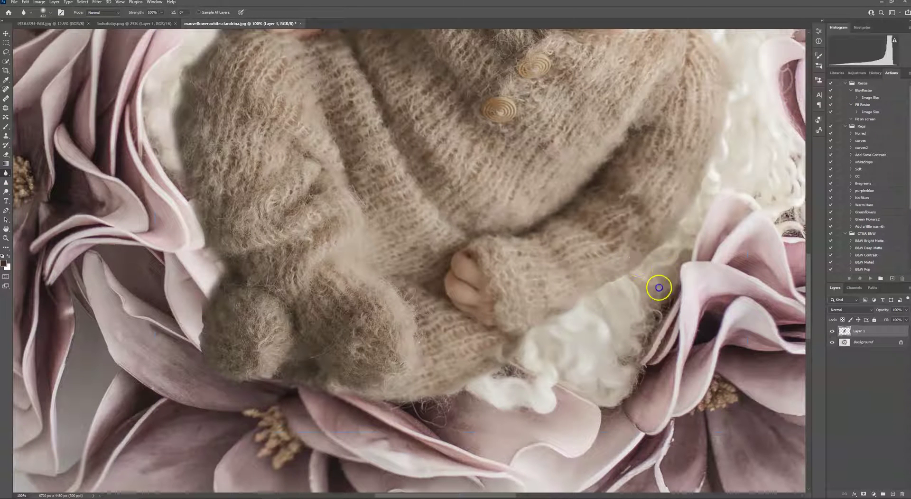
{"action": "left_click_drag", "start_coordinate": [661, 195], "coordinate": [559, 321]}
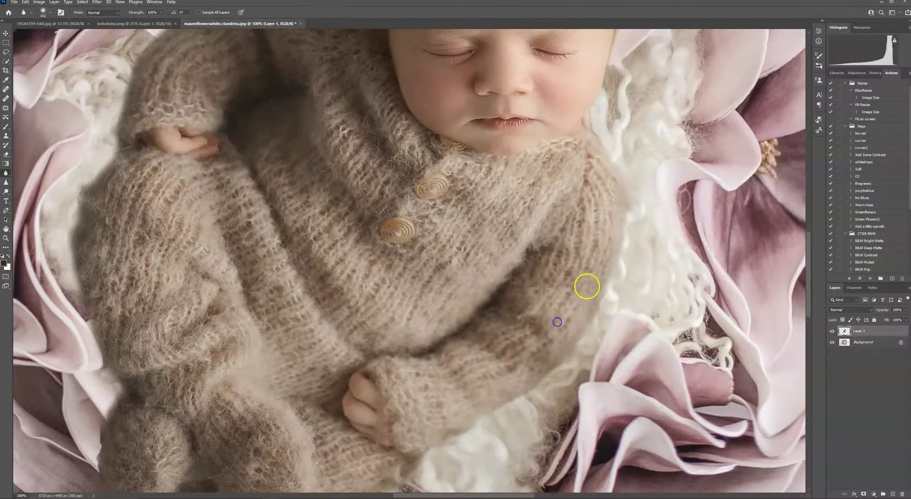
{"action": "left_click_drag", "start_coordinate": [535, 174], "coordinate": [466, 268]}
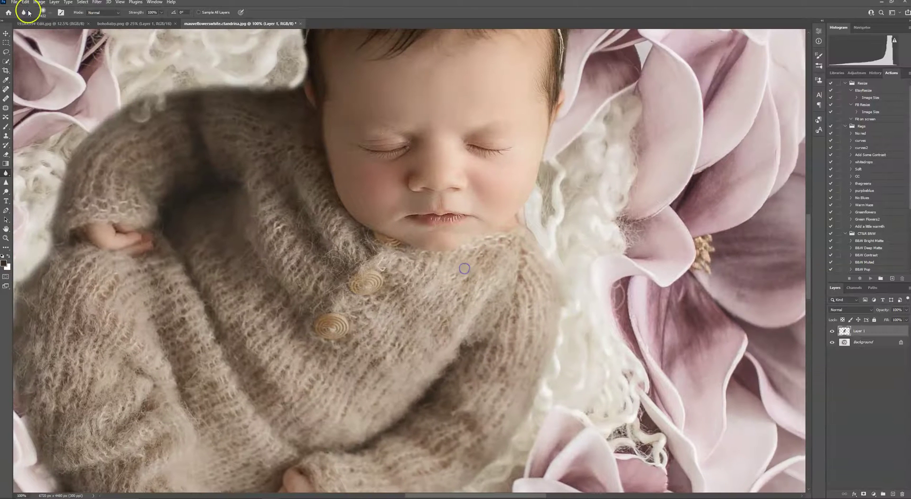
{"action": "left_click", "coordinate": [43, 11]}
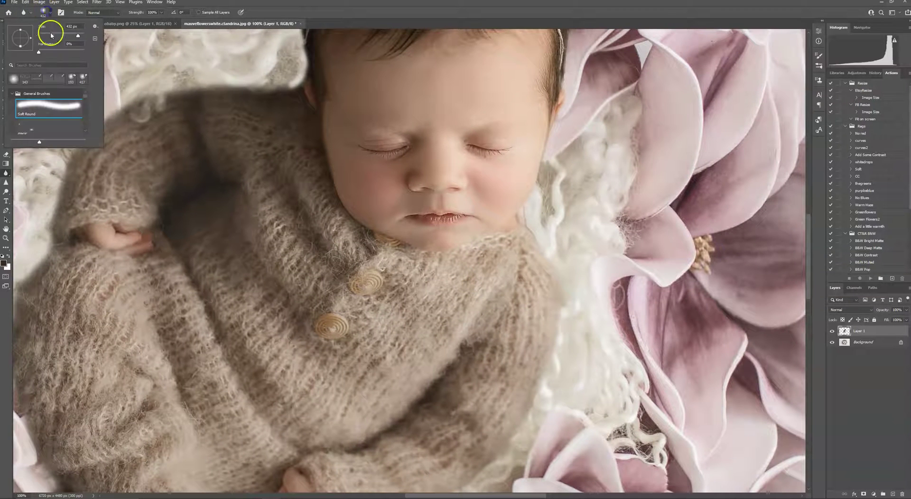
{"action": "left_click", "coordinate": [539, 227]}
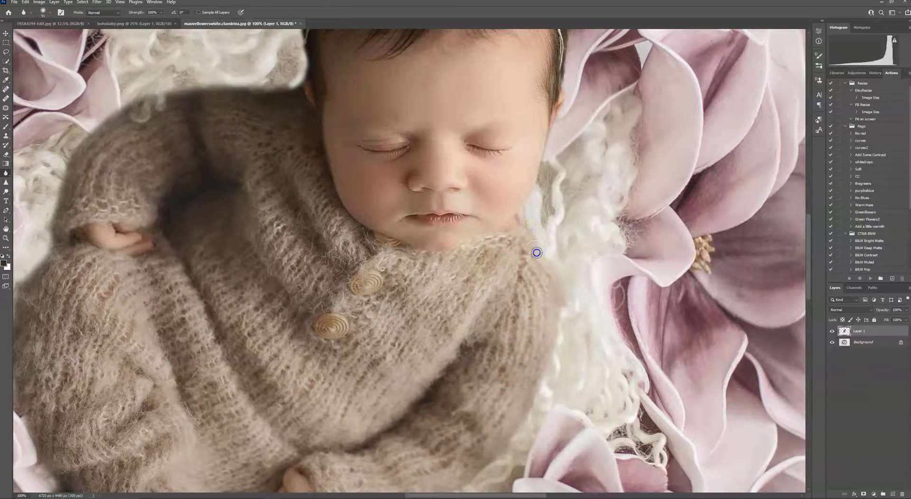
{"action": "left_click_drag", "start_coordinate": [558, 218], "coordinate": [528, 319]}
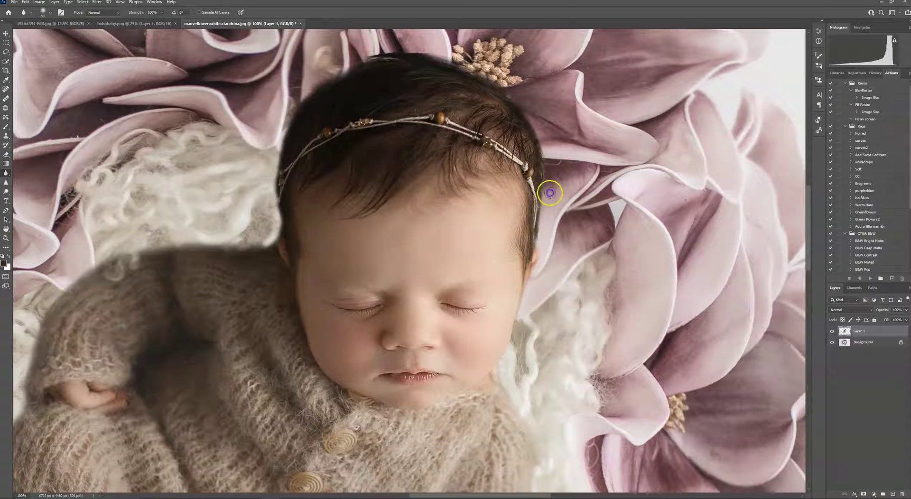
{"action": "mouse_move", "coordinate": [422, 51]}
{"action": "left_mouse_down"}
{"action": "mouse_move", "coordinate": [419, 44]}
{"action": "mouse_move", "coordinate": [301, 95]}
{"action": "mouse_move", "coordinate": [255, 245]}
{"action": "left_mouse_up"}
- Blur the cutout edges along the baby's raised shoulder and sleeve, down the legs and feet, and under the opposite arm
{"action": "left_click_drag", "start_coordinate": [132, 321], "coordinate": [245, 245]}
{"action": "mouse_move", "coordinate": [233, 186]}
{"action": "left_mouse_down"}
{"action": "mouse_move", "coordinate": [165, 229]}
{"action": "mouse_move", "coordinate": [134, 288]}
{"action": "left_mouse_up"}
{"action": "left_click_drag", "start_coordinate": [164, 345], "coordinate": [227, 254]}
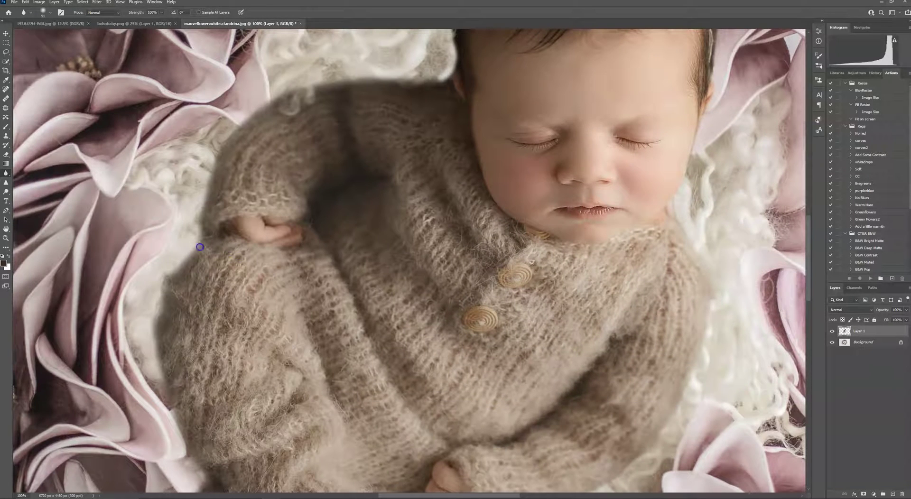
{"action": "left_click_drag", "start_coordinate": [194, 392], "coordinate": [207, 303]}
{"action": "left_click_drag", "start_coordinate": [174, 260], "coordinate": [185, 340]}
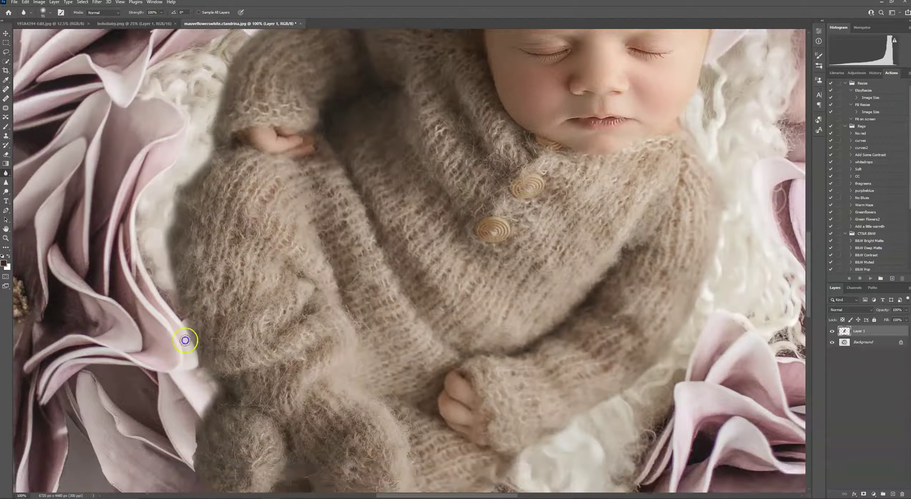
{"action": "left_click_drag", "start_coordinate": [228, 461], "coordinate": [236, 401]}
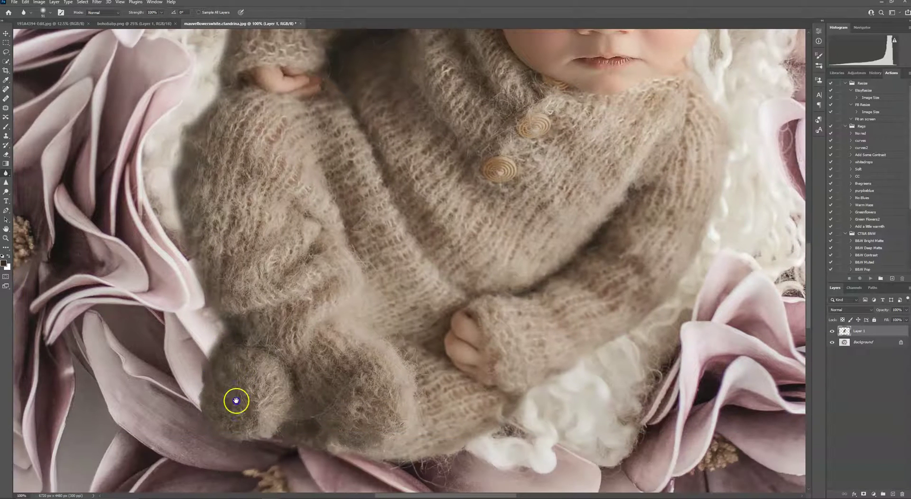
{"action": "mouse_move", "coordinate": [206, 366]}
{"action": "left_mouse_down"}
{"action": "mouse_move", "coordinate": [201, 427]}
{"action": "mouse_move", "coordinate": [259, 441]}
{"action": "mouse_move", "coordinate": [221, 447]}
{"action": "mouse_move", "coordinate": [456, 469]}
{"action": "left_mouse_up"}
{"action": "left_click_drag", "start_coordinate": [507, 430], "coordinate": [600, 343]}
{"action": "left_click_drag", "start_coordinate": [411, 294], "coordinate": [444, 465]}
{"action": "left_click_drag", "start_coordinate": [447, 319], "coordinate": [432, 369]}
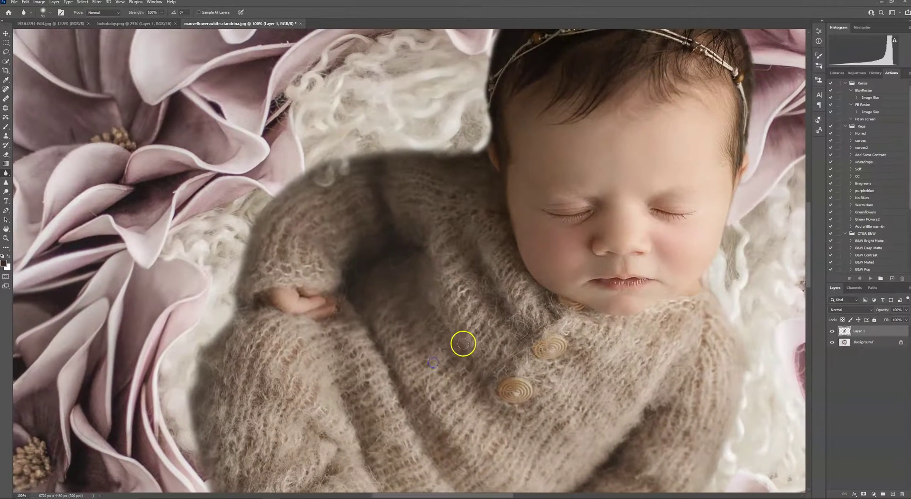
{"action": "key", "text": "ctrl+0"}
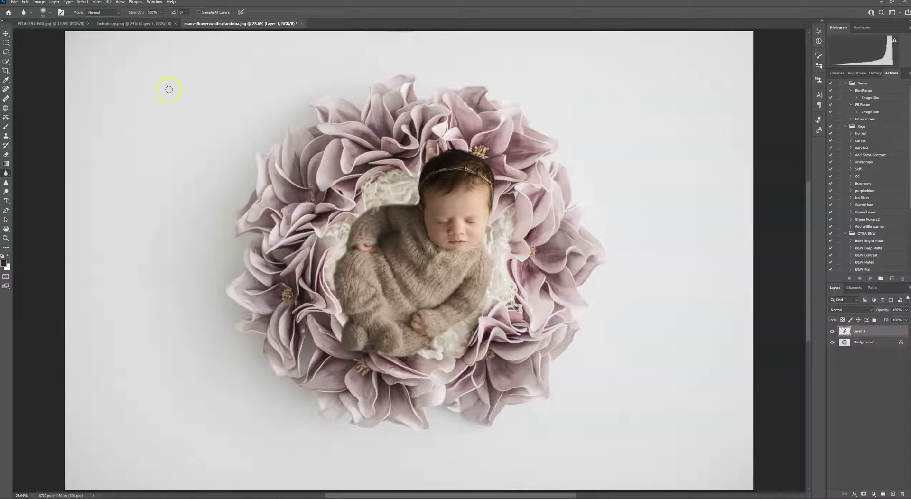
- Compare the baby's look in the original newborn photo with the flower wreath composite
{"action": "left_click", "coordinate": [56, 25]}
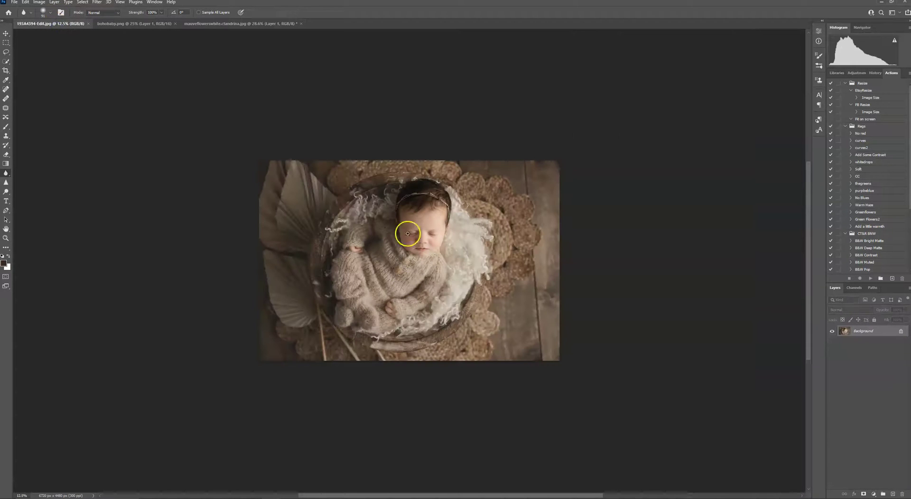
{"action": "left_click", "coordinate": [221, 24]}
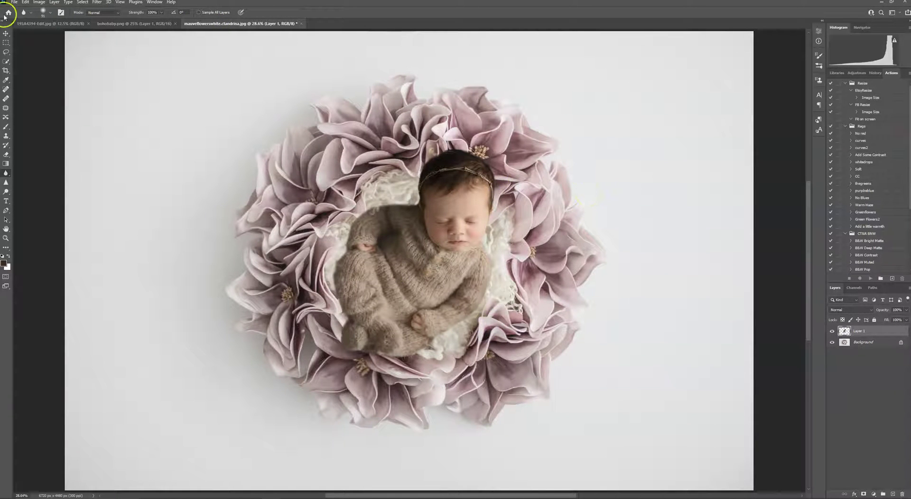
{"action": "left_click", "coordinate": [43, 26]}
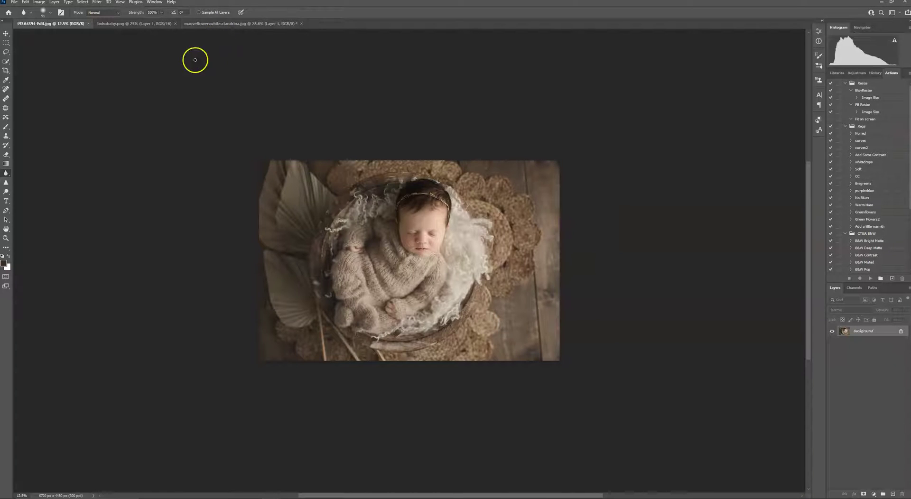
{"action": "left_click", "coordinate": [230, 25]}
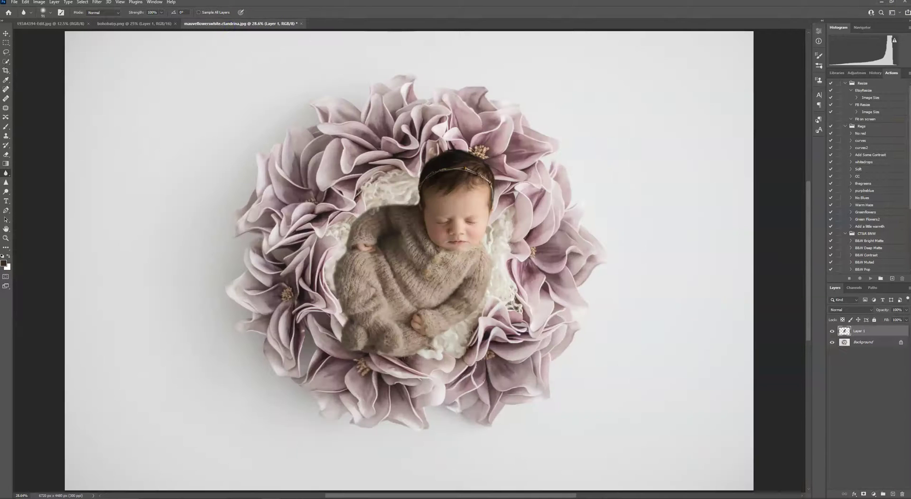
- Add an Exposure adjustment clipped to the baby layer and raise its exposure to about +0.2
{"action": "left_click", "coordinate": [857, 73]}
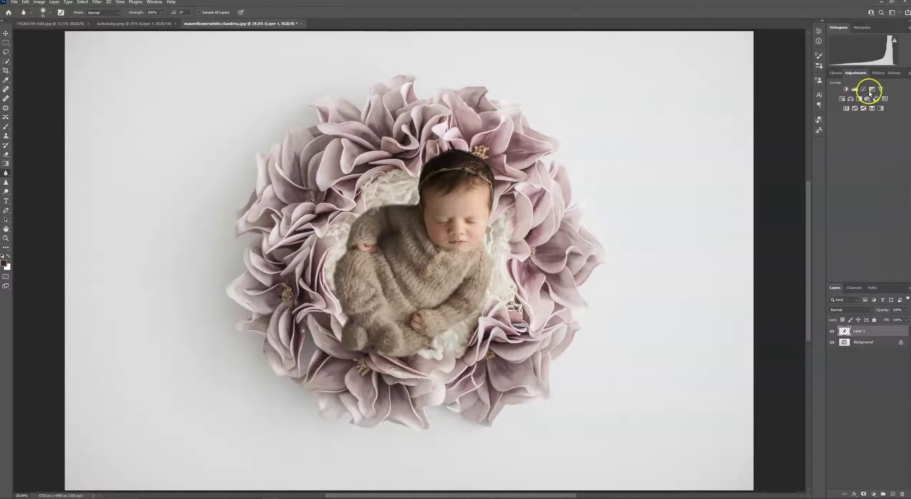
{"action": "left_click", "coordinate": [873, 90]}
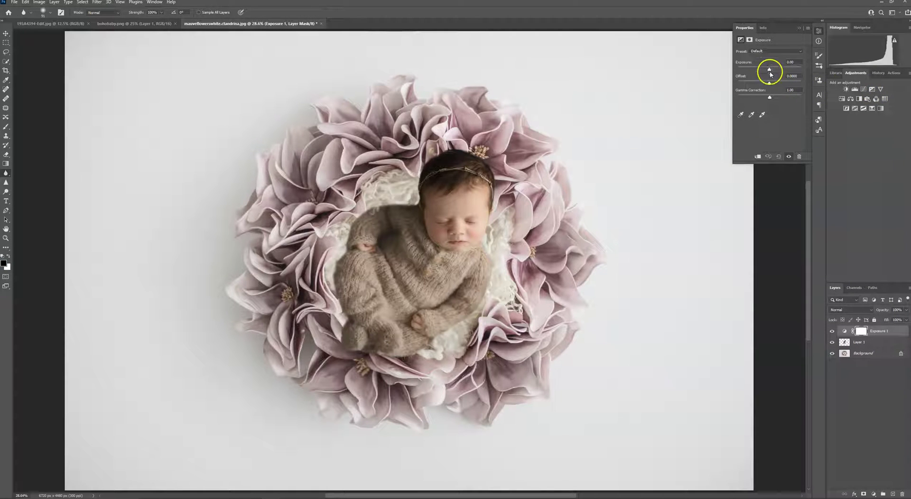
{"action": "left_click", "coordinate": [758, 157]}
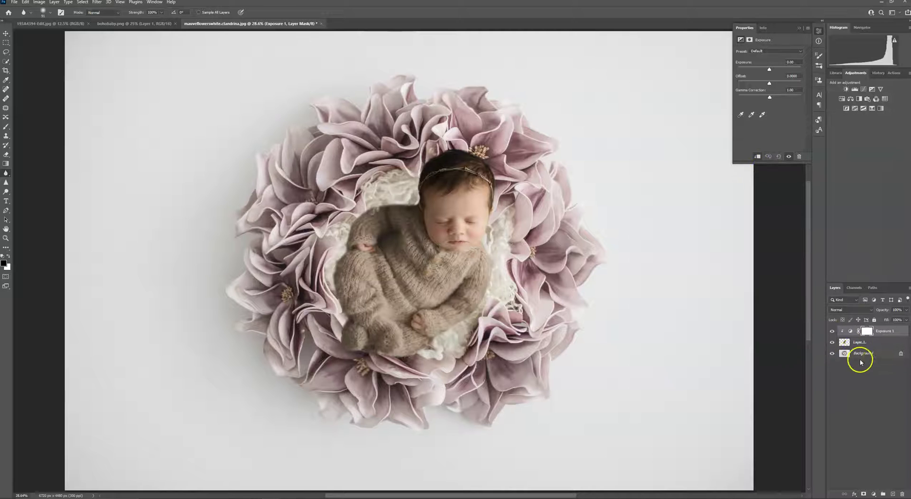
{"action": "left_click_drag", "start_coordinate": [769, 69], "coordinate": [770, 69]}
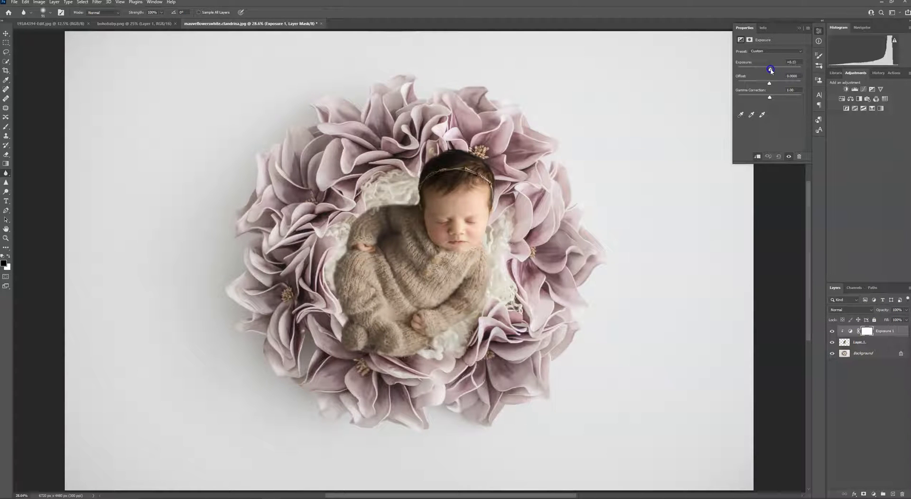
- Add a Curves adjustment clipped to the baby layer's stack and place a midtone point at input 121
{"action": "left_click", "coordinate": [864, 89]}
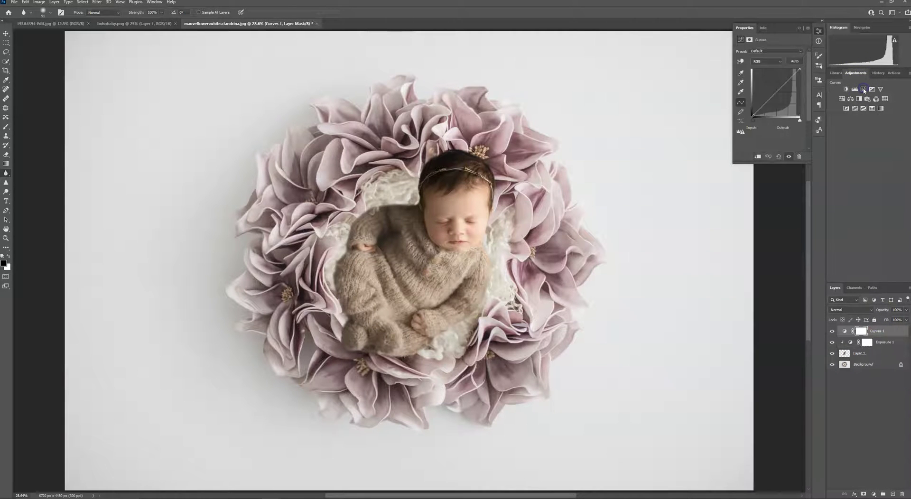
{"action": "left_click", "coordinate": [757, 156]}
{"action": "left_click", "coordinate": [775, 93]}
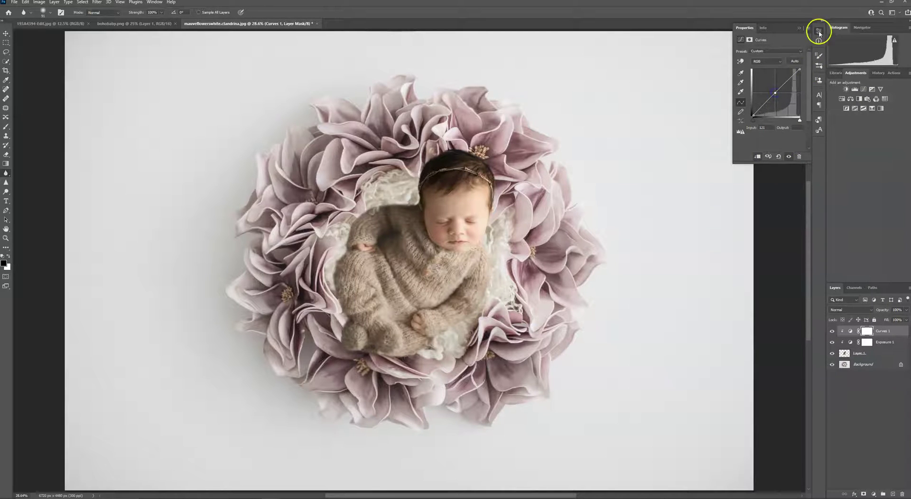
- Raise the shadows of the baby layer to about +29 with the Camera Raw filter
{"action": "left_click", "coordinate": [799, 28]}
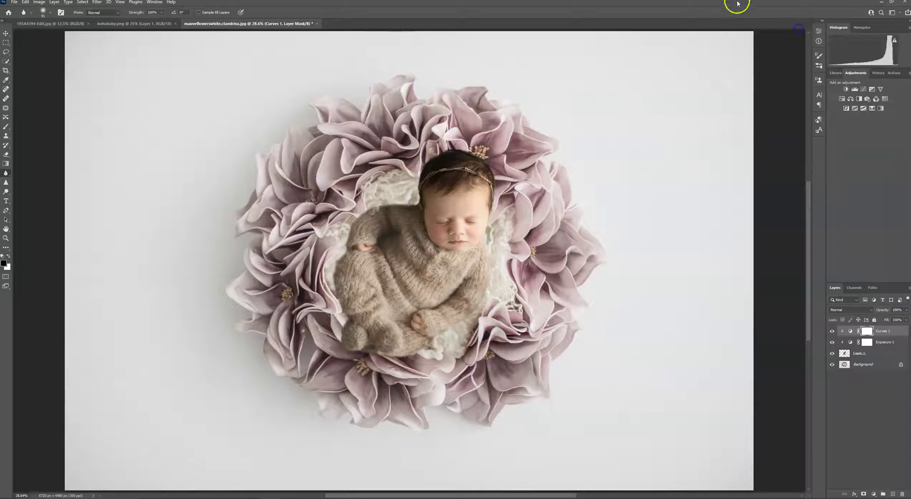
{"action": "left_click", "coordinate": [861, 354]}
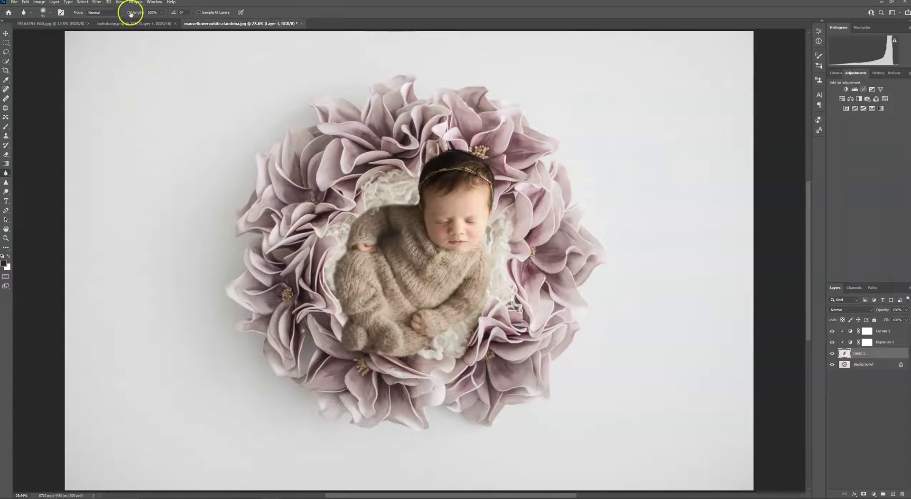
{"action": "left_click", "coordinate": [96, 1]}
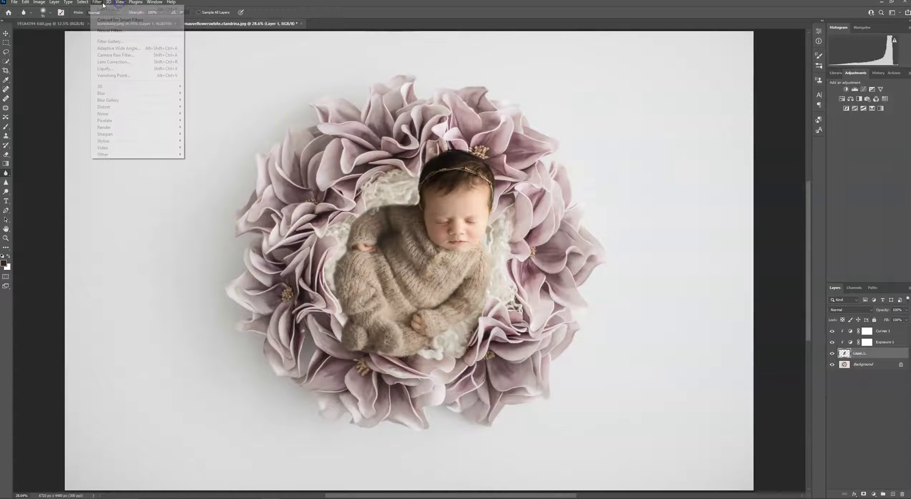
{"action": "left_click", "coordinate": [109, 56]}
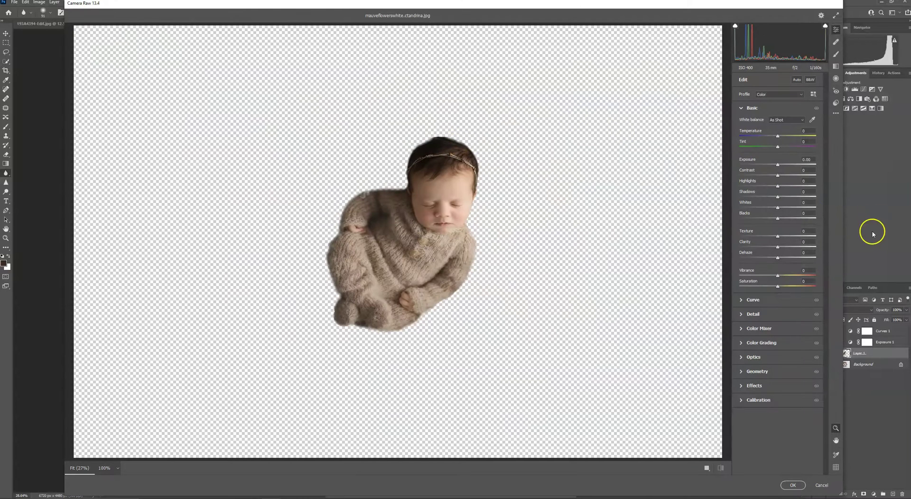
{"action": "left_click_drag", "start_coordinate": [772, 198], "coordinate": [790, 199]}
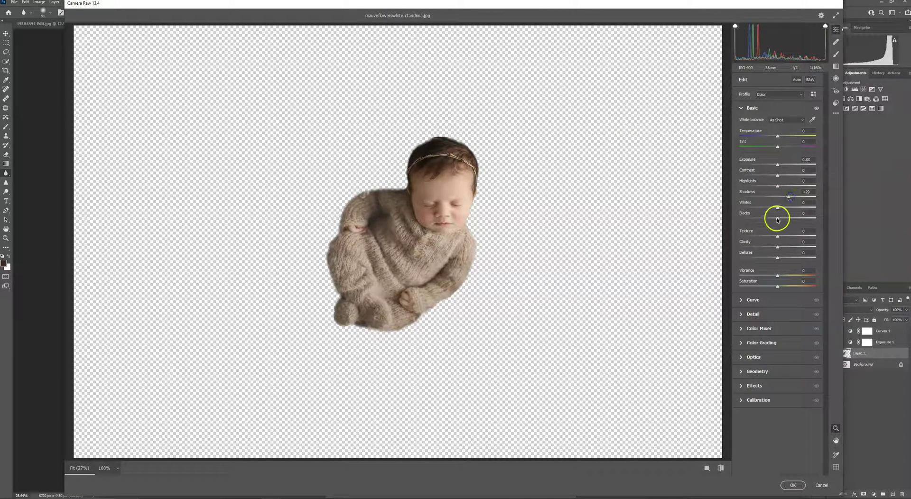
{"action": "left_click", "coordinate": [799, 486]}
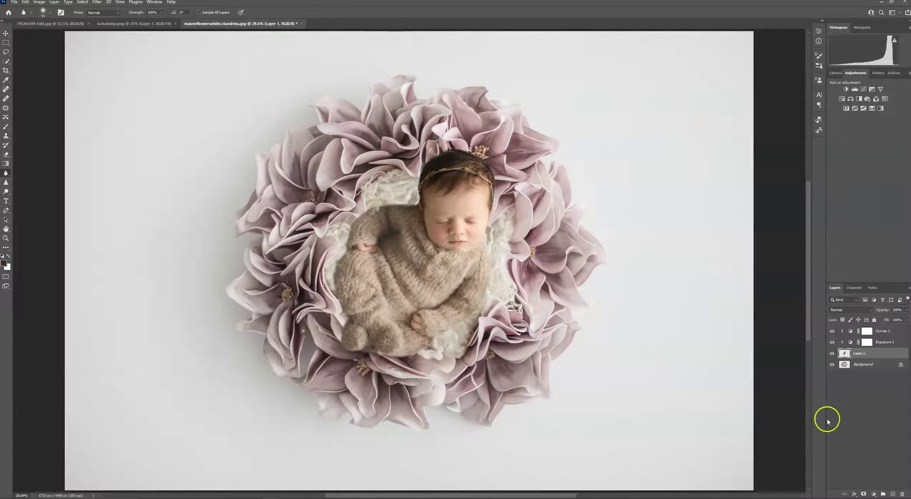
- Add a mask to the baby layer and brush out the hard cutout edge along the bent leg, raised sleeve and shoulder
{"action": "left_click", "coordinate": [865, 494]}
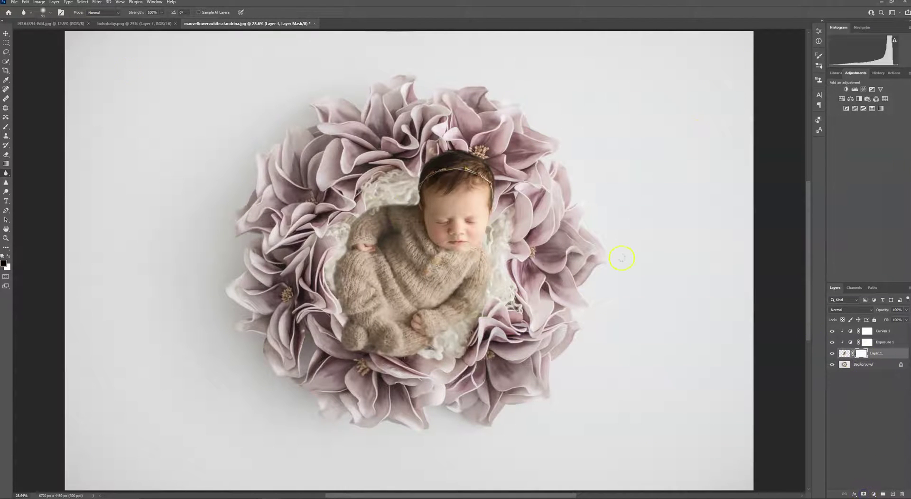
{"action": "key", "text": "ctrl+1"}
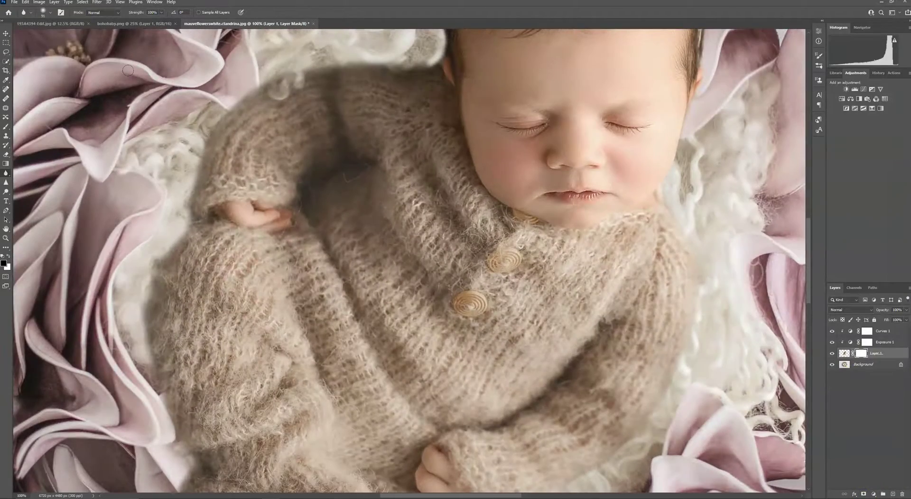
{"action": "left_click_drag", "start_coordinate": [326, 258], "coordinate": [745, 303]}
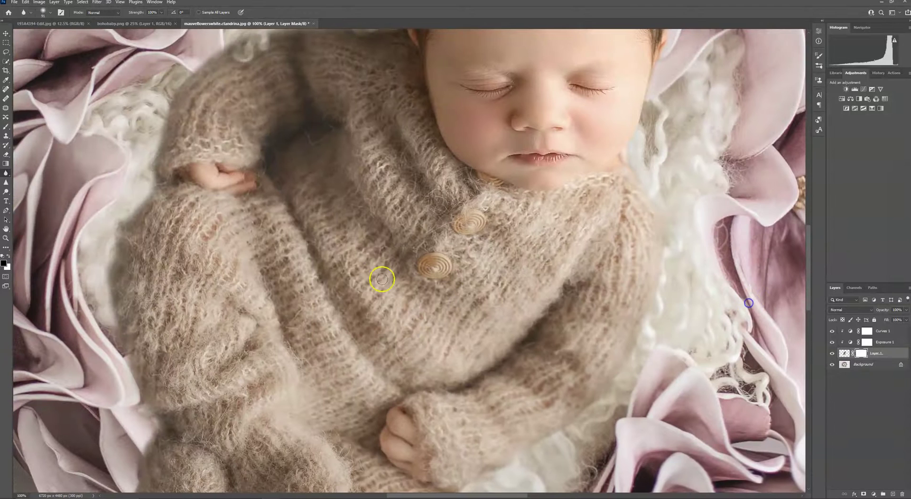
{"action": "left_click_drag", "start_coordinate": [323, 243], "coordinate": [375, 283]}
{"action": "left_click", "coordinate": [6, 127]}
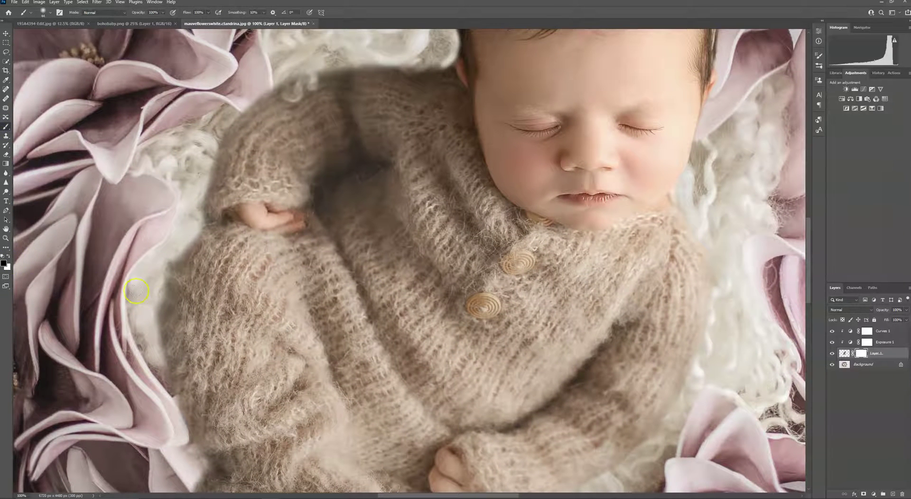
{"action": "mouse_move", "coordinate": [184, 245]}
{"action": "left_mouse_down"}
{"action": "mouse_move", "coordinate": [155, 306]}
{"action": "mouse_move", "coordinate": [159, 361]}
{"action": "mouse_move", "coordinate": [162, 319]}
{"action": "left_mouse_up"}
{"action": "mouse_move", "coordinate": [166, 366]}
{"action": "left_mouse_down"}
{"action": "mouse_move", "coordinate": [173, 392]}
{"action": "mouse_move", "coordinate": [161, 359]}
{"action": "left_mouse_up"}
{"action": "mouse_move", "coordinate": [201, 204]}
{"action": "left_mouse_down"}
{"action": "mouse_move", "coordinate": [191, 229]}
{"action": "mouse_move", "coordinate": [224, 127]}
{"action": "mouse_move", "coordinate": [276, 83]}
{"action": "mouse_move", "coordinate": [223, 133]}
{"action": "left_mouse_up"}
{"action": "left_click_drag", "start_coordinate": [285, 72], "coordinate": [322, 61]}
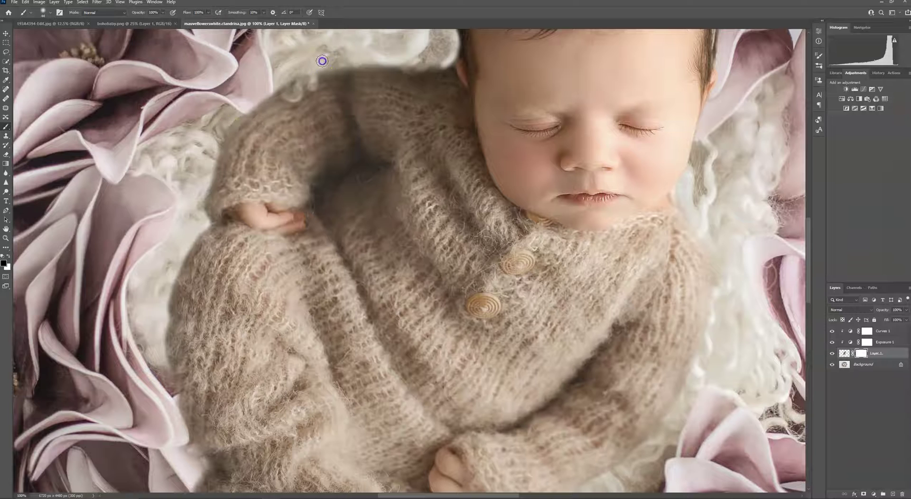
- Set the mask brush to 77 px and soften the edge across the top of the shoulder towards the neck
{"action": "left_click", "coordinate": [43, 12]}
{"action": "left_click_drag", "start_coordinate": [51, 34], "coordinate": [56, 33]}
{"action": "mouse_move", "coordinate": [327, 70]}
{"action": "left_mouse_down"}
{"action": "mouse_move", "coordinate": [347, 71]}
{"action": "mouse_move", "coordinate": [273, 78]}
{"action": "mouse_move", "coordinate": [320, 68]}
{"action": "mouse_move", "coordinate": [255, 96]}
{"action": "mouse_move", "coordinate": [275, 81]}
{"action": "mouse_move", "coordinate": [242, 102]}
{"action": "left_mouse_up"}
{"action": "mouse_move", "coordinate": [359, 54]}
{"action": "left_mouse_down"}
{"action": "mouse_move", "coordinate": [345, 71]}
{"action": "mouse_move", "coordinate": [427, 66]}
{"action": "mouse_move", "coordinate": [393, 58]}
{"action": "left_mouse_up"}
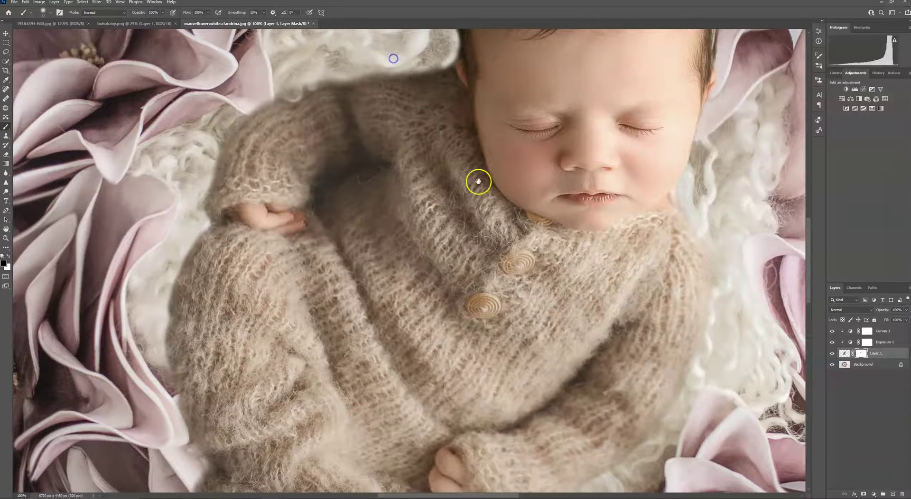
{"action": "left_click_drag", "start_coordinate": [473, 150], "coordinate": [440, 134]}
{"action": "left_click_drag", "start_coordinate": [685, 162], "coordinate": [698, 197]}
- Mask the remaining hard cutout edges around the baby's legs, feet and sleeves
{"action": "left_click_drag", "start_coordinate": [520, 344], "coordinate": [550, 225]}
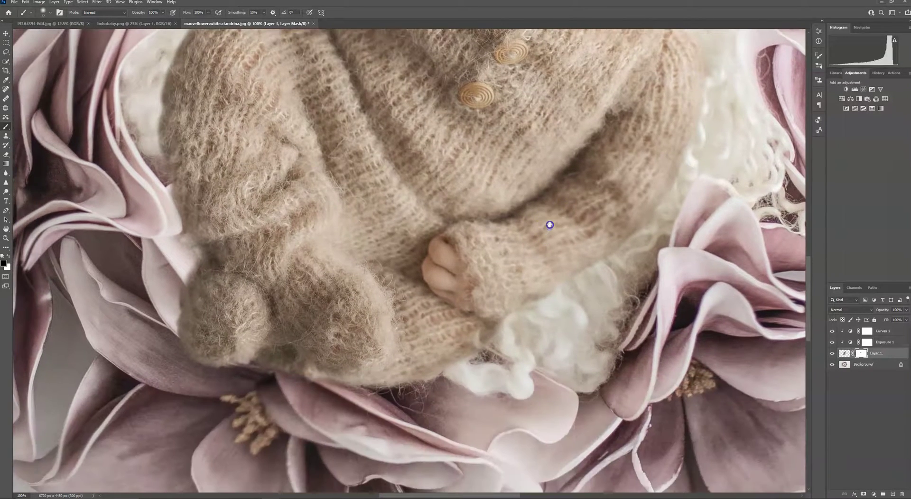
{"action": "left_click_drag", "start_coordinate": [212, 157], "coordinate": [283, 219]}
{"action": "mouse_move", "coordinate": [303, 342]}
{"action": "left_mouse_down"}
{"action": "mouse_move", "coordinate": [286, 323]}
{"action": "mouse_move", "coordinate": [312, 339]}
{"action": "mouse_move", "coordinate": [282, 323]}
{"action": "mouse_move", "coordinate": [257, 275]}
{"action": "mouse_move", "coordinate": [288, 344]}
{"action": "mouse_move", "coordinate": [308, 346]}
{"action": "mouse_move", "coordinate": [276, 369]}
{"action": "mouse_move", "coordinate": [309, 344]}
{"action": "mouse_move", "coordinate": [271, 381]}
{"action": "left_mouse_up"}
{"action": "left_click_drag", "start_coordinate": [313, 350], "coordinate": [260, 415]}
{"action": "mouse_move", "coordinate": [315, 257]}
{"action": "left_mouse_down"}
{"action": "mouse_move", "coordinate": [356, 389]}
{"action": "mouse_move", "coordinate": [301, 375]}
{"action": "mouse_move", "coordinate": [301, 278]}
{"action": "mouse_move", "coordinate": [318, 242]}
{"action": "left_mouse_up"}
{"action": "left_click_drag", "start_coordinate": [401, 214], "coordinate": [388, 252]}
{"action": "left_click", "coordinate": [322, 265]}
{"action": "left_click_drag", "start_coordinate": [323, 264], "coordinate": [320, 223]}
{"action": "left_click_drag", "start_coordinate": [516, 165], "coordinate": [473, 227]}
{"action": "mouse_move", "coordinate": [509, 192]}
{"action": "left_mouse_down"}
{"action": "mouse_move", "coordinate": [521, 169]}
{"action": "mouse_move", "coordinate": [513, 161]}
{"action": "mouse_move", "coordinate": [480, 173]}
{"action": "mouse_move", "coordinate": [501, 167]}
{"action": "left_mouse_up"}
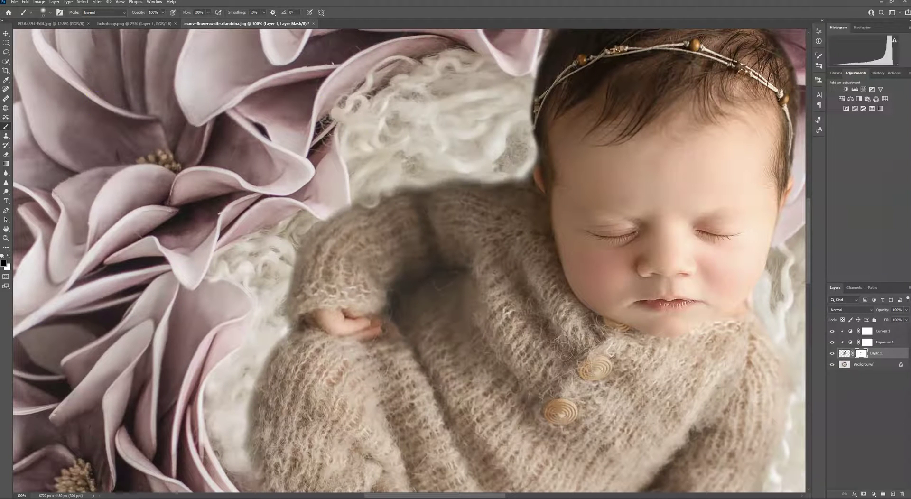
- Paint the mask white with a smaller soft brush to restore the edge beside the baby's ear
{"action": "left_click", "coordinate": [8, 255]}
{"action": "left_click", "coordinate": [44, 12]}
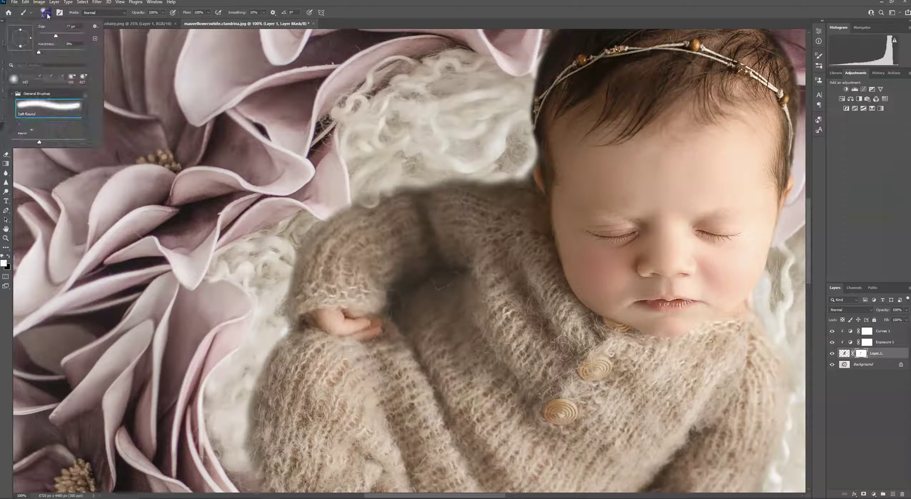
{"action": "left_click", "coordinate": [45, 36]}
{"action": "left_click", "coordinate": [544, 169]}
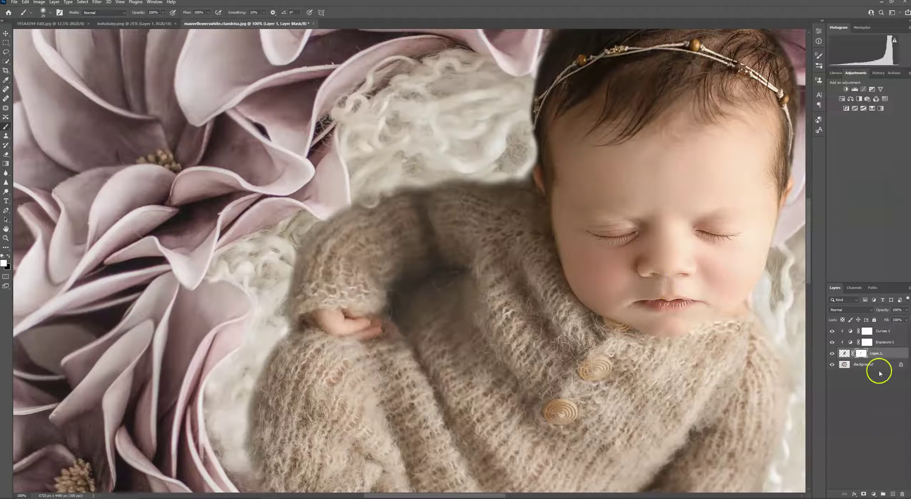
- Merge the masked baby layer with its clipped Exposure and Curves adjustments into one layer
{"action": "left_click", "coordinate": [883, 331], "text": "shift"}
{"action": "right_click", "coordinate": [883, 333]}
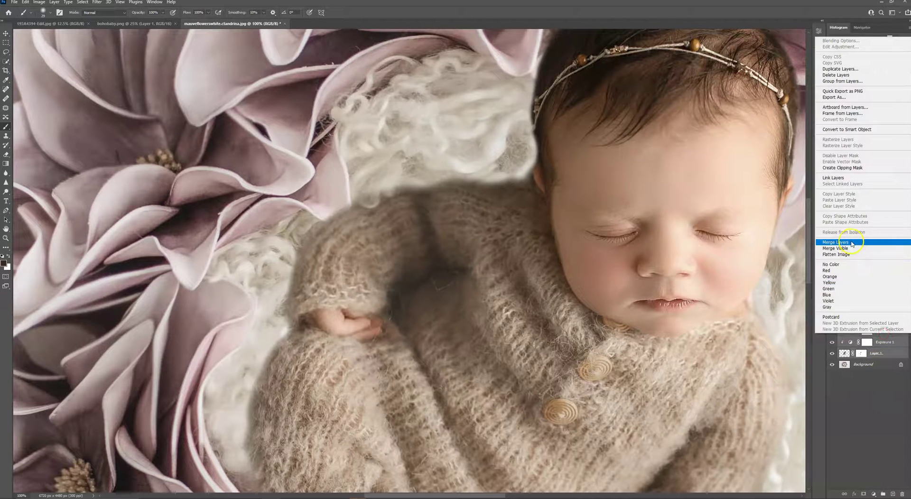
{"action": "left_click", "coordinate": [836, 242]}
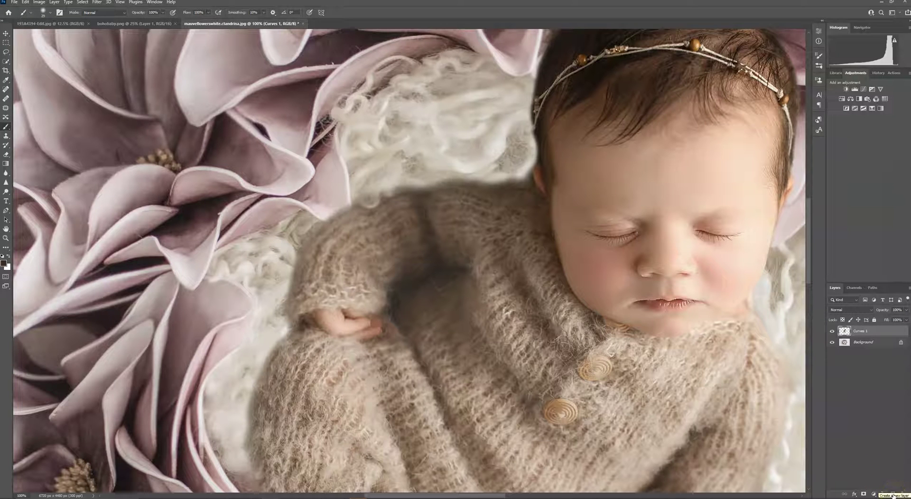
- Add a Drop Shadow effect to the merged baby layer and show its settings beside the whole composite
{"action": "left_click", "coordinate": [854, 494]}
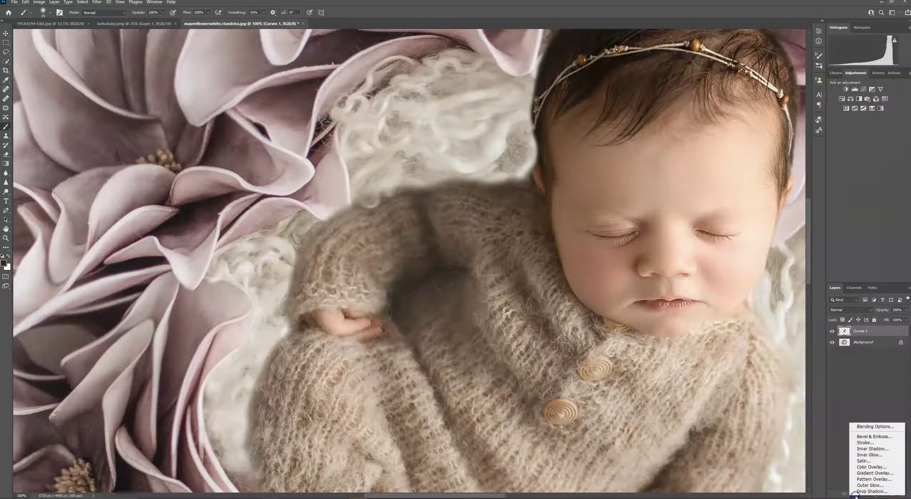
{"action": "left_click", "coordinate": [884, 492]}
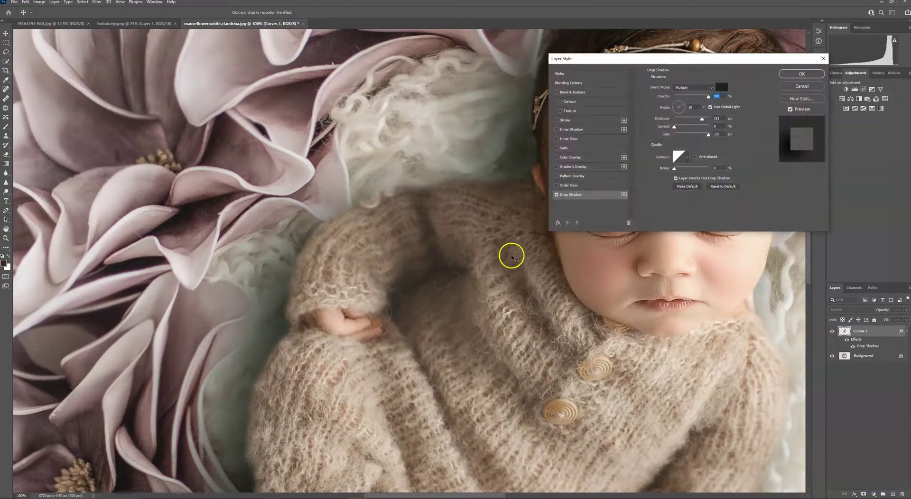
{"action": "key", "text": "ctrl+minus"}
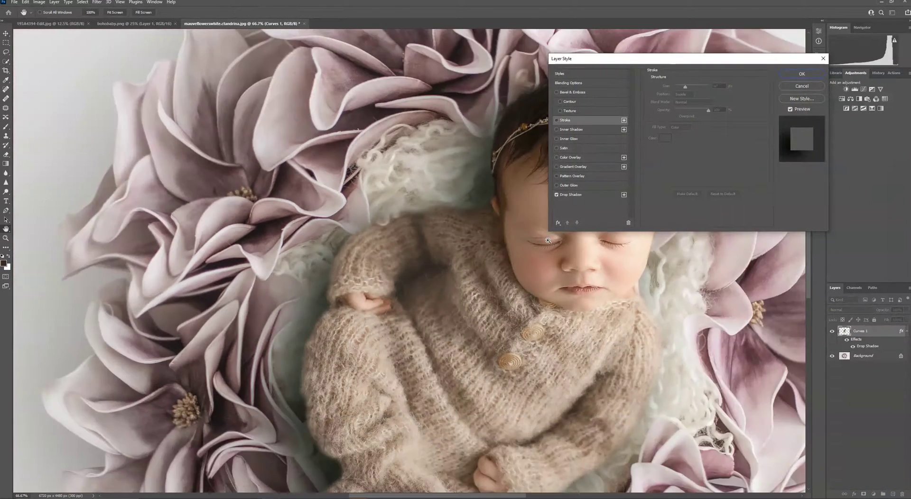
{"action": "left_click", "coordinate": [548, 241], "text": "alt"}
{"action": "left_click", "coordinate": [548, 241], "text": "alt"}
{"action": "left_click", "coordinate": [548, 241], "text": "alt"}
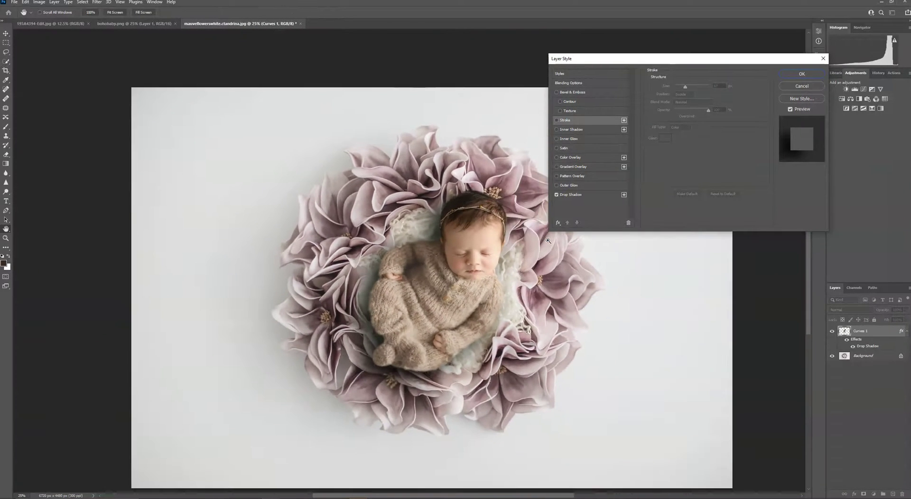
{"action": "left_click", "coordinate": [575, 194]}
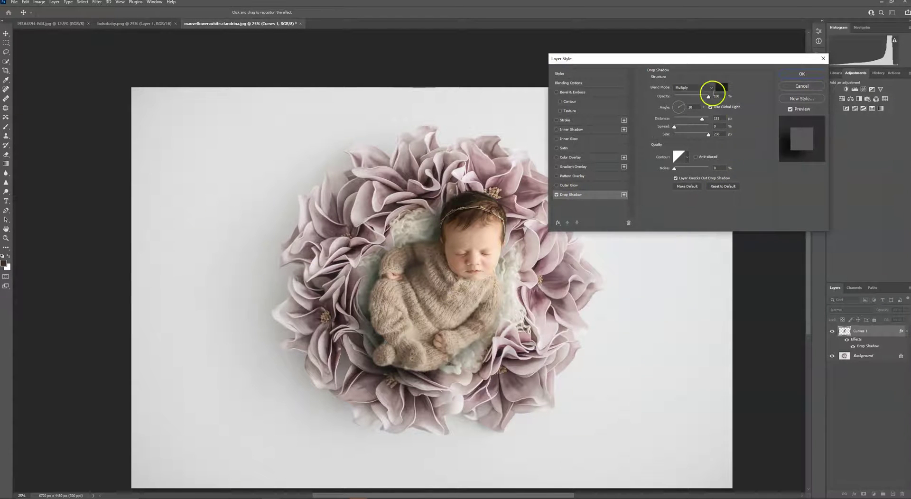
{"action": "left_click_drag", "start_coordinate": [696, 60], "coordinate": [797, 19]}
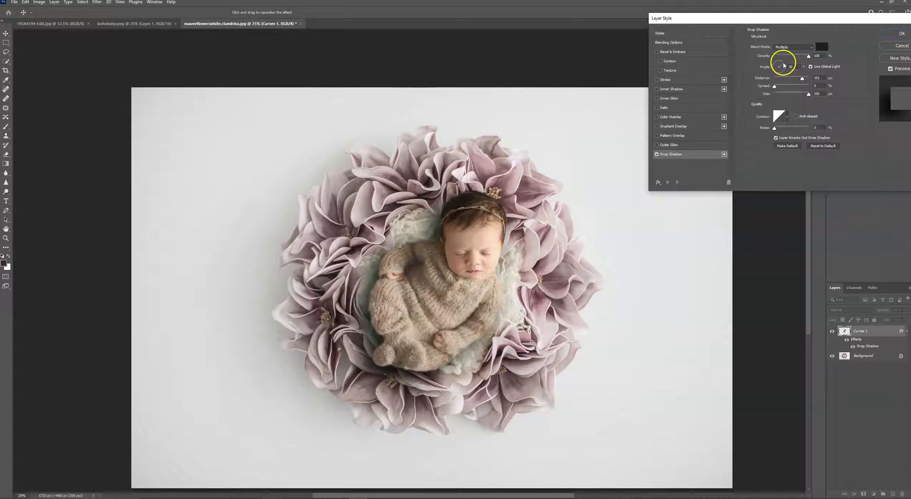
- Try several light directions for the drop shadow and settle on an angle of about 33°
{"action": "left_click", "coordinate": [776, 67]}
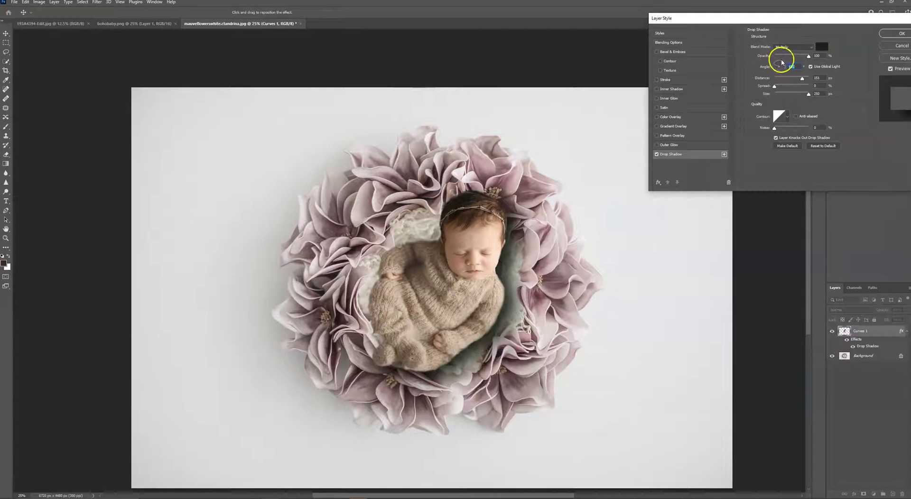
{"action": "left_click", "coordinate": [784, 65]}
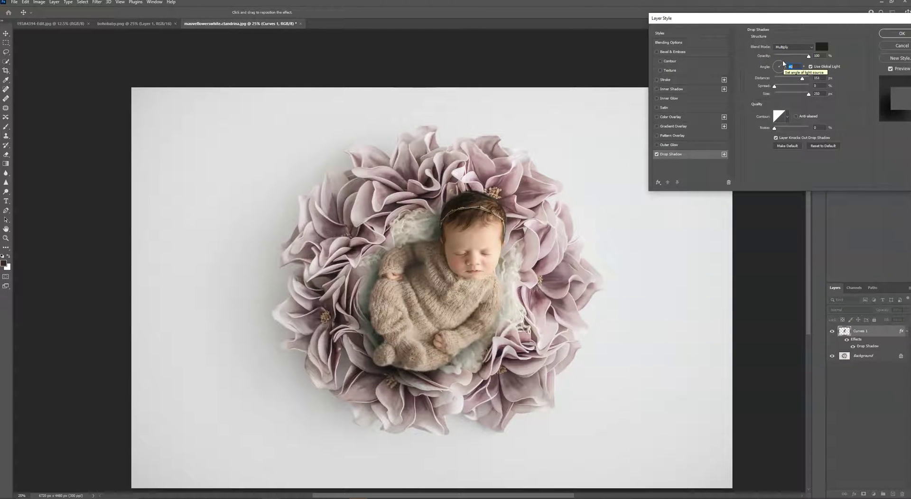
{"action": "left_click", "coordinate": [783, 65]}
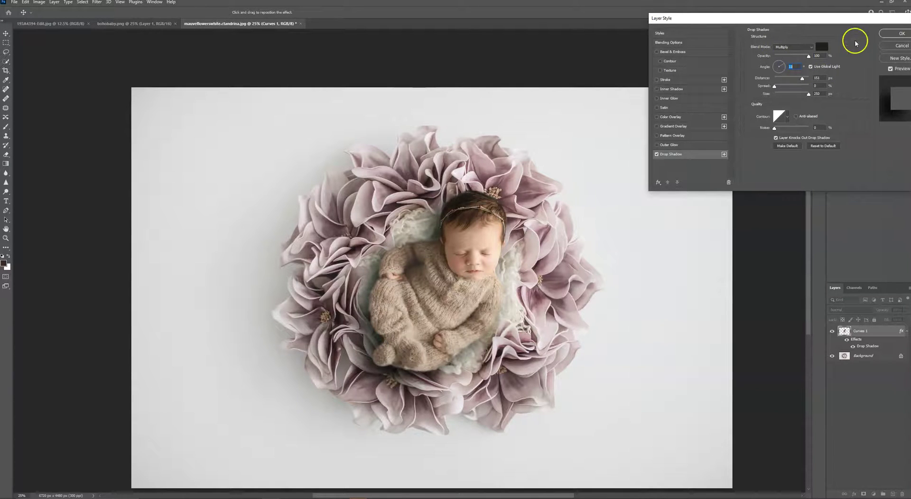
- Change the drop shadow colour to the dark brown #584d43 sampled from the image
{"action": "left_click", "coordinate": [824, 47]}
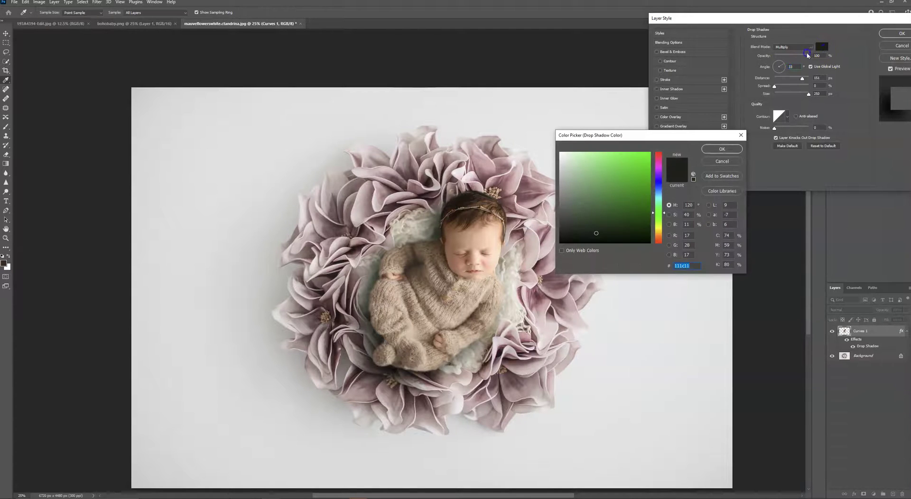
{"action": "left_click", "coordinate": [408, 226]}
{"action": "left_click", "coordinate": [580, 192]}
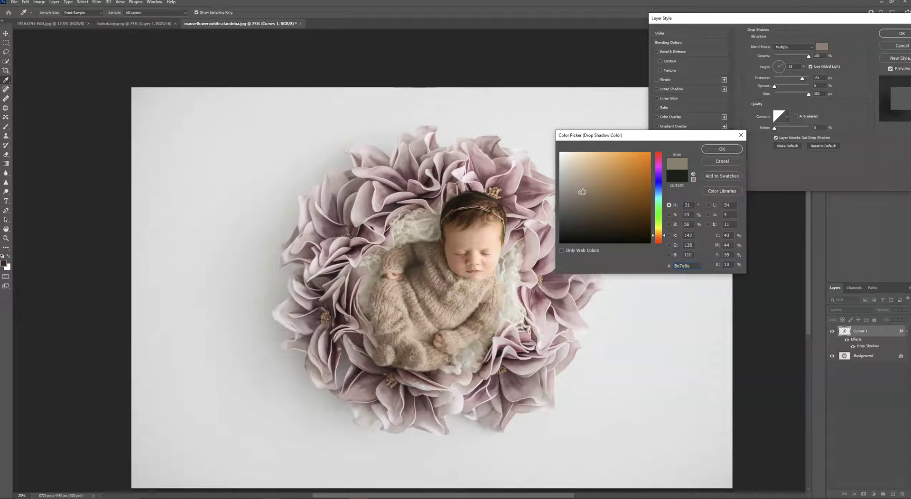
{"action": "left_click", "coordinate": [577, 188]}
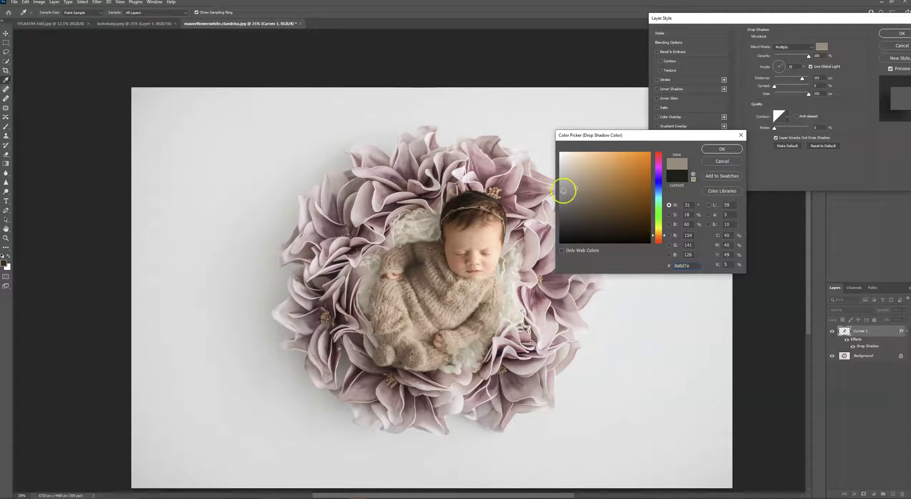
{"action": "left_click", "coordinate": [419, 229]}
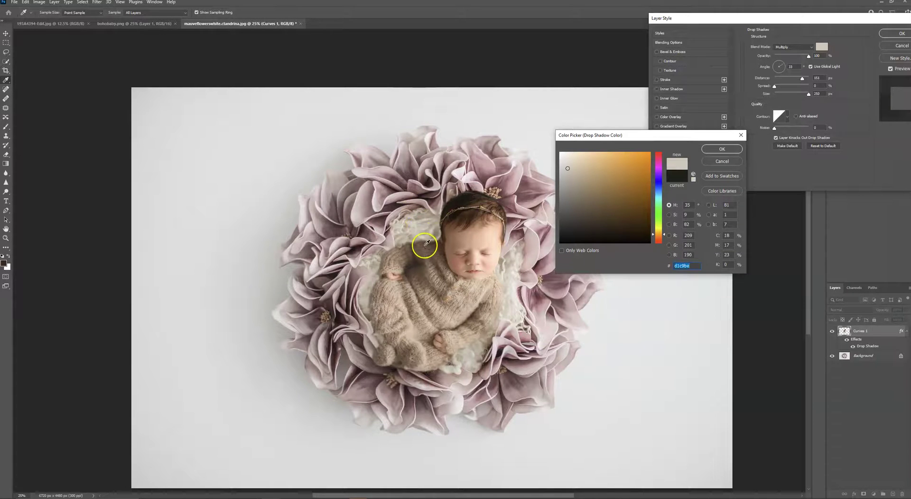
{"action": "left_click", "coordinate": [425, 244]}
{"action": "left_click", "coordinate": [439, 238]}
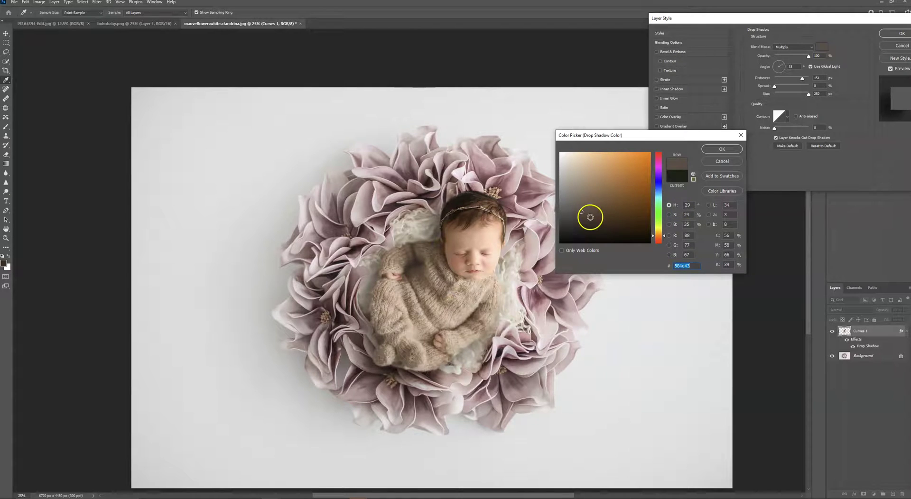
{"action": "left_click", "coordinate": [721, 149]}
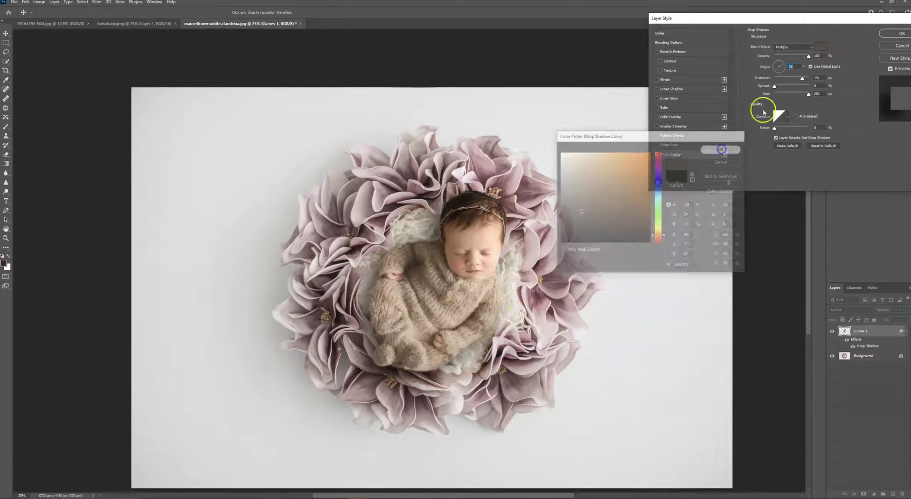
- Lower the drop shadow's opacity to 60% and compare the composite with the shadow off and on
{"action": "left_click_drag", "start_coordinate": [810, 59], "coordinate": [802, 59]}
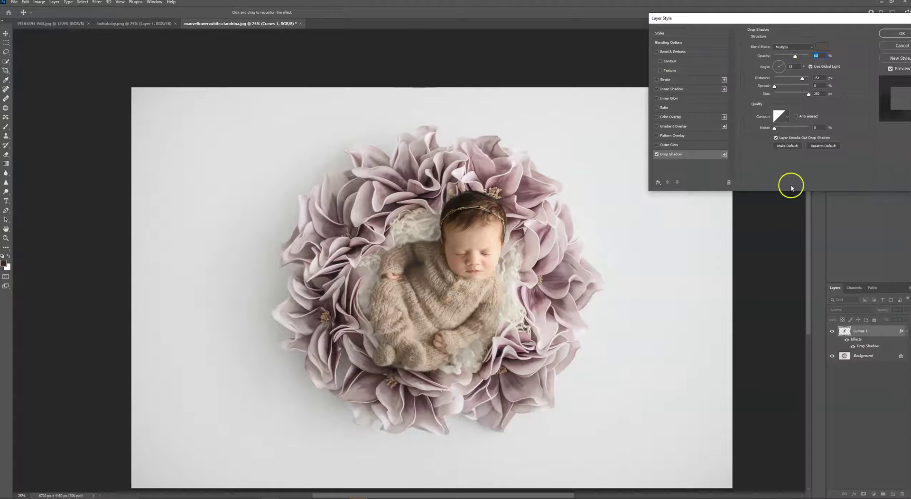
{"action": "left_click", "coordinate": [657, 155]}
{"action": "left_click", "coordinate": [657, 155]}
{"action": "left_click", "coordinate": [657, 155]}
{"action": "left_click", "coordinate": [658, 155]}
{"action": "left_click", "coordinate": [657, 155]}
{"action": "left_click", "coordinate": [657, 155]}
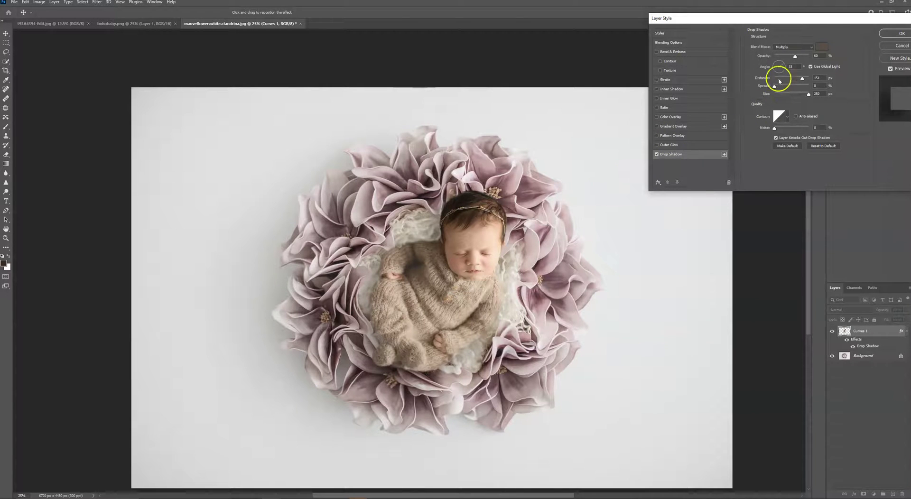
- Fine-tune the light angle of the baby's drop shadow and apply the layer effect
{"action": "left_click_drag", "start_coordinate": [785, 66], "coordinate": [784, 66]}
{"action": "left_click", "coordinate": [784, 61]}
{"action": "left_click", "coordinate": [901, 33]}
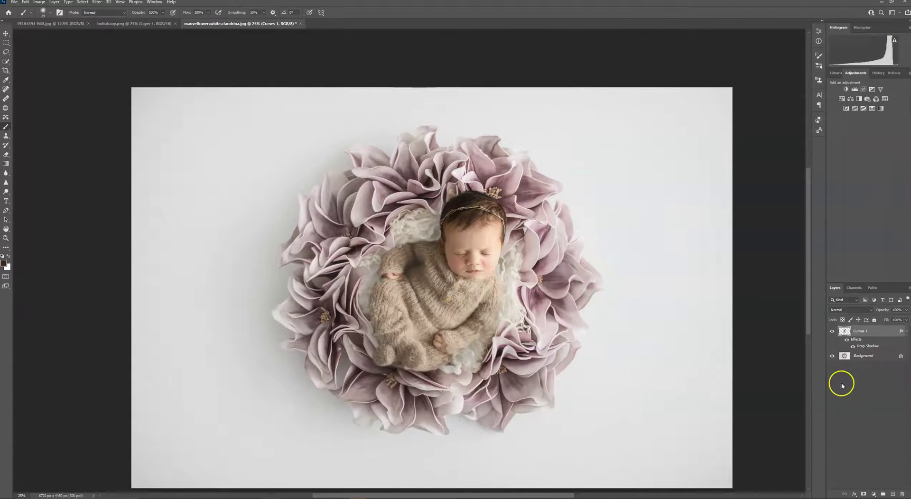
- Add a new empty layer above the baby layer and clip it to that layer
{"action": "left_click", "coordinate": [893, 494]}
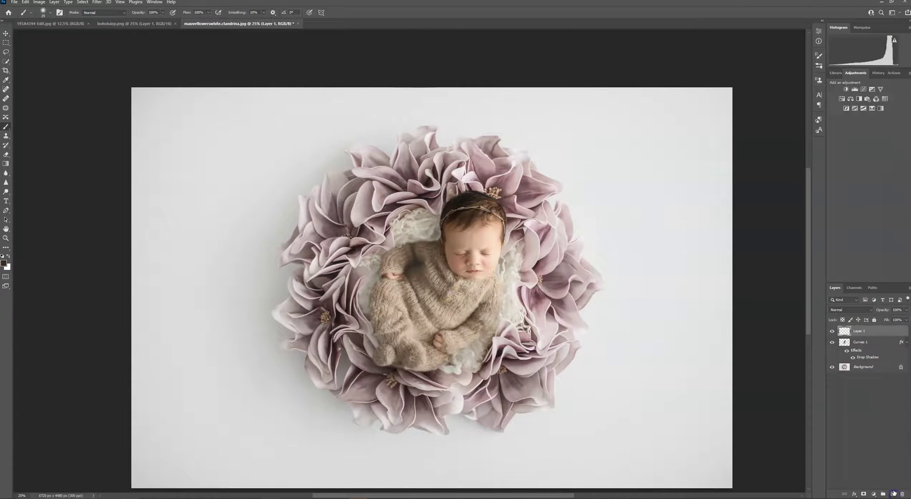
{"action": "left_click", "coordinate": [861, 337], "text": "alt"}
{"action": "left_click", "coordinate": [865, 336]}
- Paint soft shading over the outfit's shoulder and chest on the clipped layer, using a Soft Round brush at 10% opacity
{"action": "left_click", "coordinate": [51, 12]}
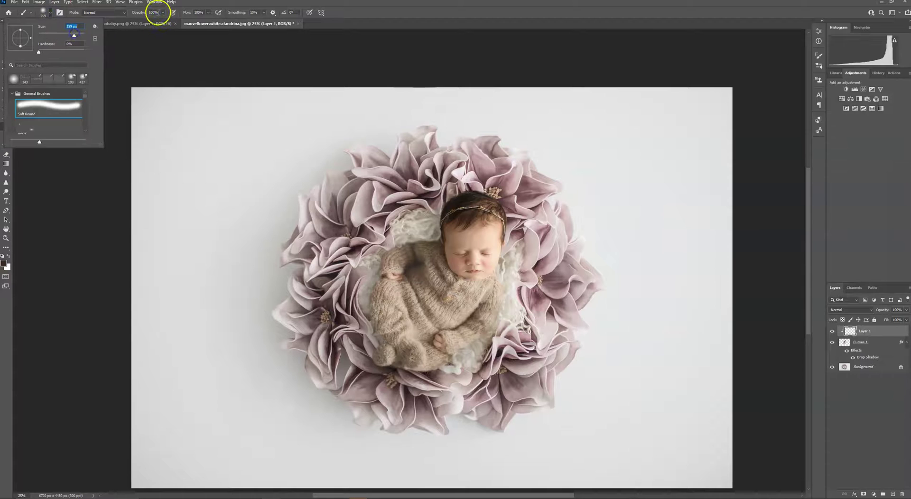
{"action": "left_click", "coordinate": [154, 12]}
{"action": "type", "text": "10"}
{"action": "key", "text": "Return"}
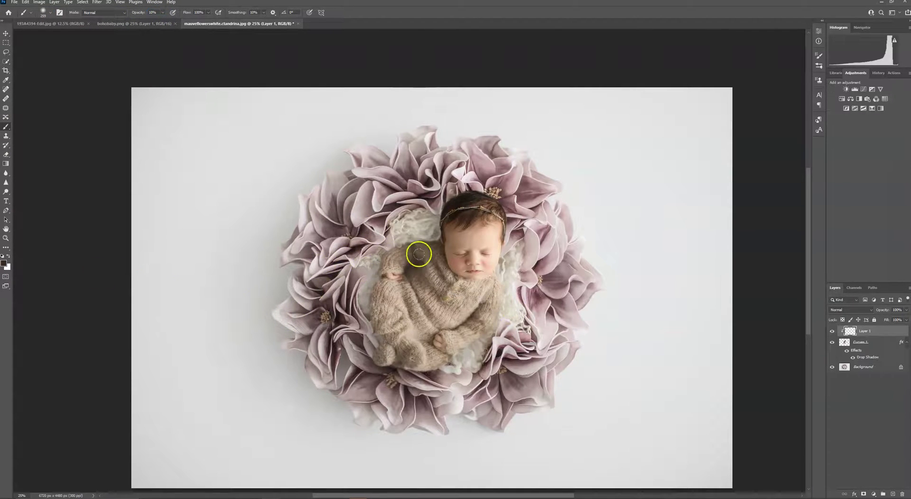
{"action": "left_click", "coordinate": [439, 244]}
{"action": "left_click_drag", "start_coordinate": [424, 245], "coordinate": [429, 245]}
{"action": "mouse_move", "coordinate": [431, 245]}
{"action": "left_mouse_down"}
{"action": "mouse_move", "coordinate": [441, 262]}
{"action": "mouse_move", "coordinate": [426, 270]}
{"action": "left_mouse_up"}
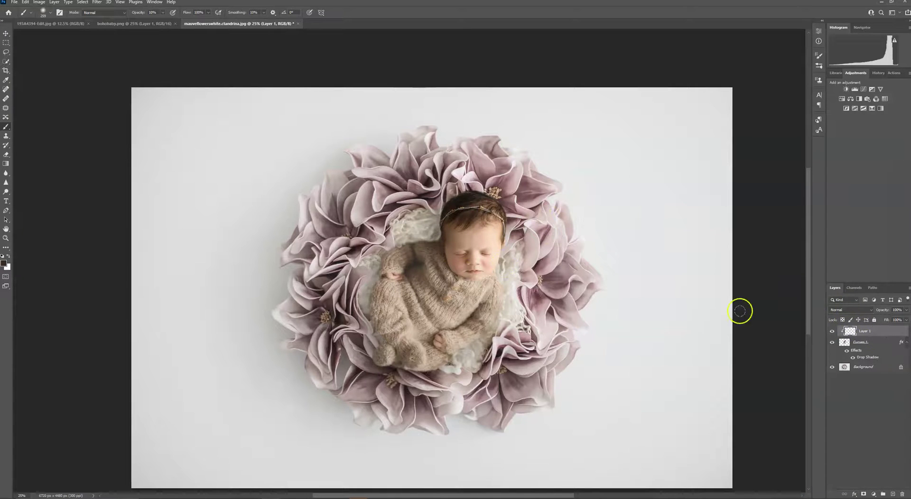
- Move the painted layer beneath the baby layer, paint shadow beside the head and shoulder, and lower its opacity to about 70%
{"action": "left_click_drag", "start_coordinate": [877, 357], "coordinate": [881, 362]}
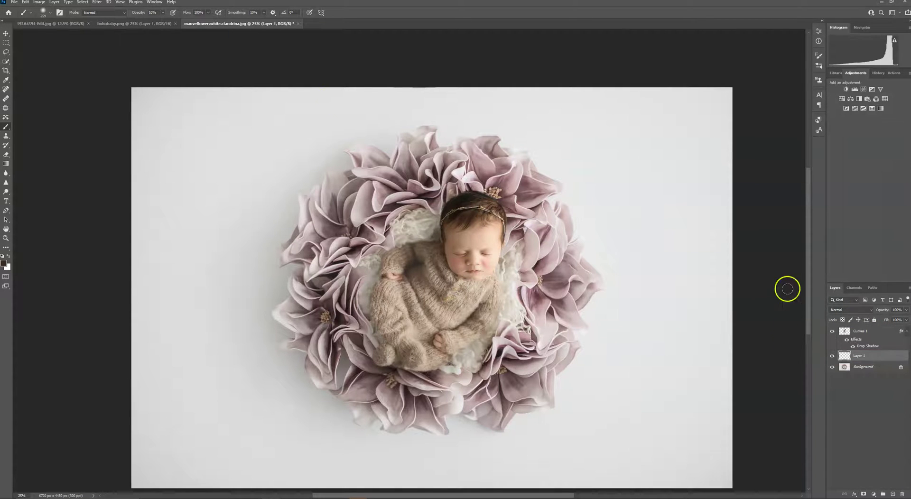
{"action": "left_click_drag", "start_coordinate": [446, 222], "coordinate": [414, 246]}
{"action": "left_click", "coordinate": [906, 310]}
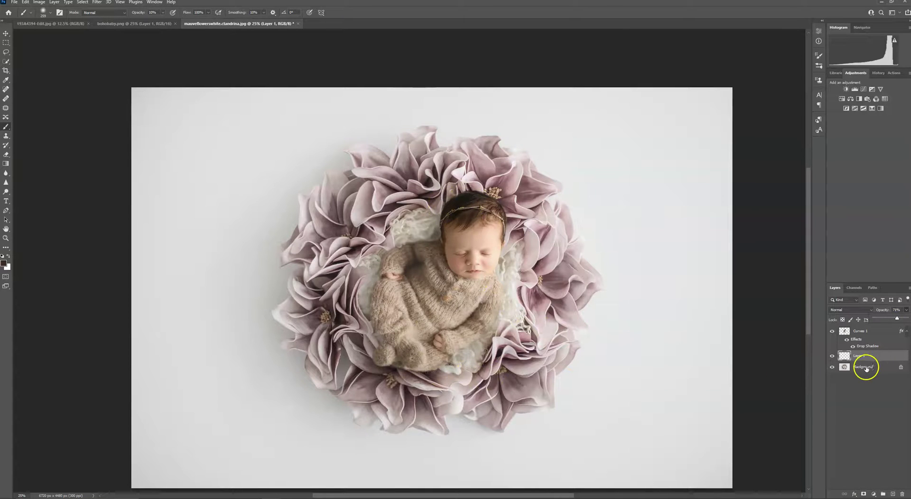
- Sample a dark mauve from the wreath and paint a soft shadow around the top of the baby's head
{"action": "left_click", "coordinate": [431, 198], "text": "alt"}
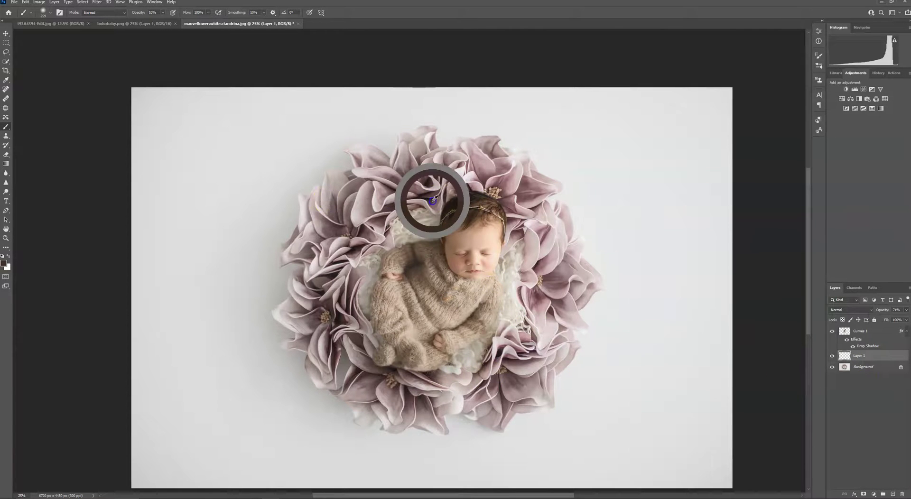
{"action": "left_click_drag", "start_coordinate": [448, 204], "coordinate": [467, 187]}
{"action": "left_click_drag", "start_coordinate": [446, 204], "coordinate": [453, 201]}
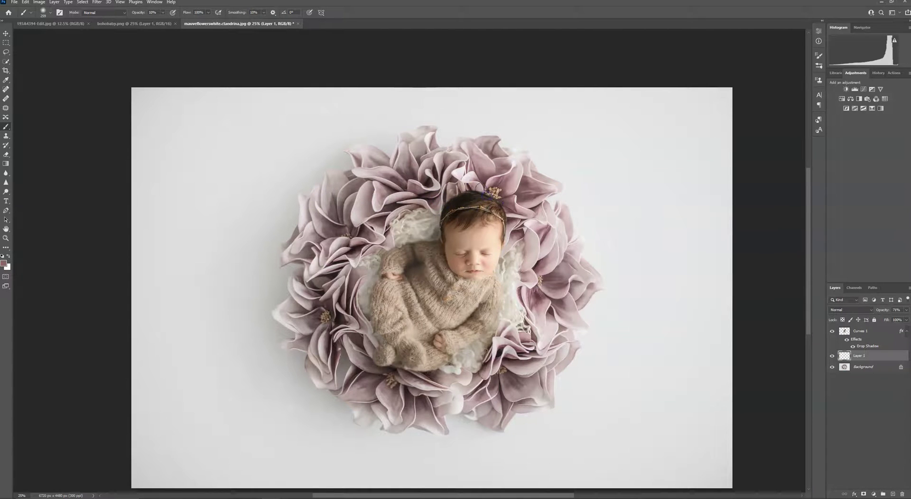
{"action": "left_click", "coordinate": [457, 203]}
- Paint shadow along the outfit's left edge, then set the shadow layer to Multiply and reduce its opacity
{"action": "left_click_drag", "start_coordinate": [374, 298], "coordinate": [374, 322]}
{"action": "left_click", "coordinate": [370, 318]}
{"action": "left_click", "coordinate": [372, 325]}
{"action": "left_click", "coordinate": [846, 310]}
{"action": "left_click", "coordinate": [845, 338]}
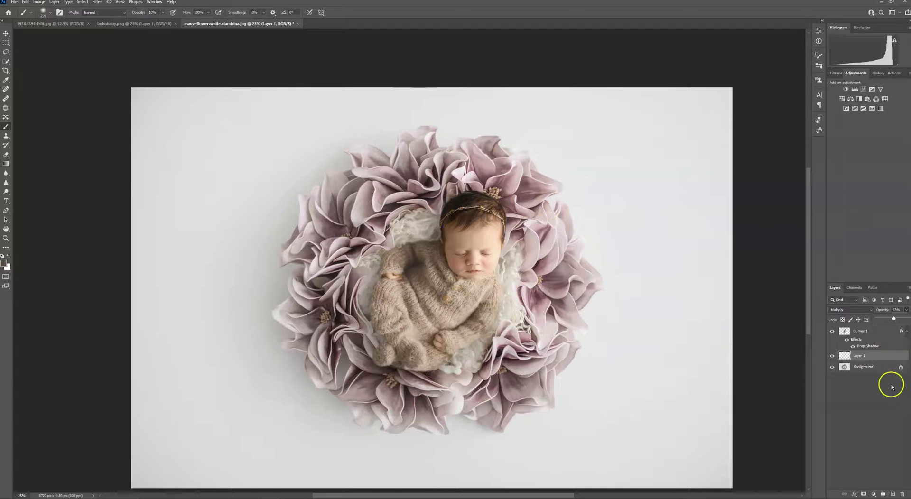
- Brighten the face and knitted outfit on the baby layer with an enlarged soft Dodge brush set to Midtones
{"action": "left_click", "coordinate": [866, 333]}
{"action": "left_click", "coordinate": [5, 192]}
{"action": "left_click", "coordinate": [44, 13]}
{"action": "left_click_drag", "start_coordinate": [75, 35], "coordinate": [79, 36]}
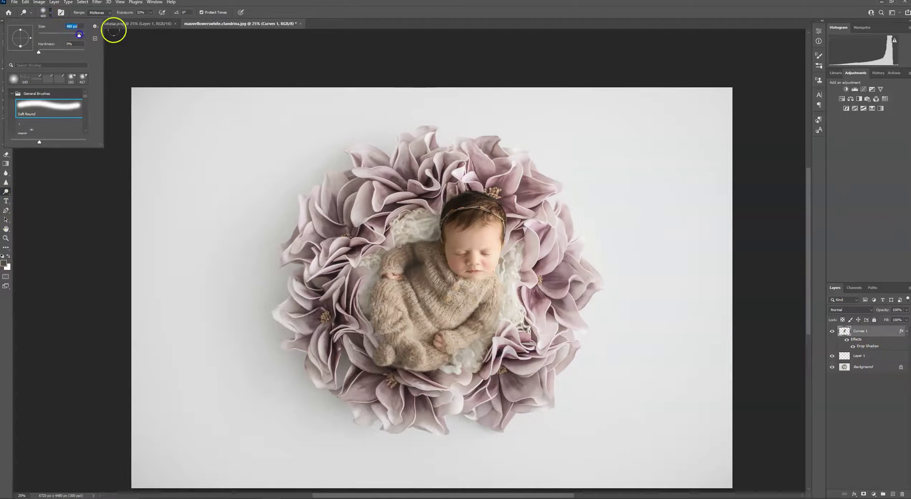
{"action": "left_click", "coordinate": [465, 244]}
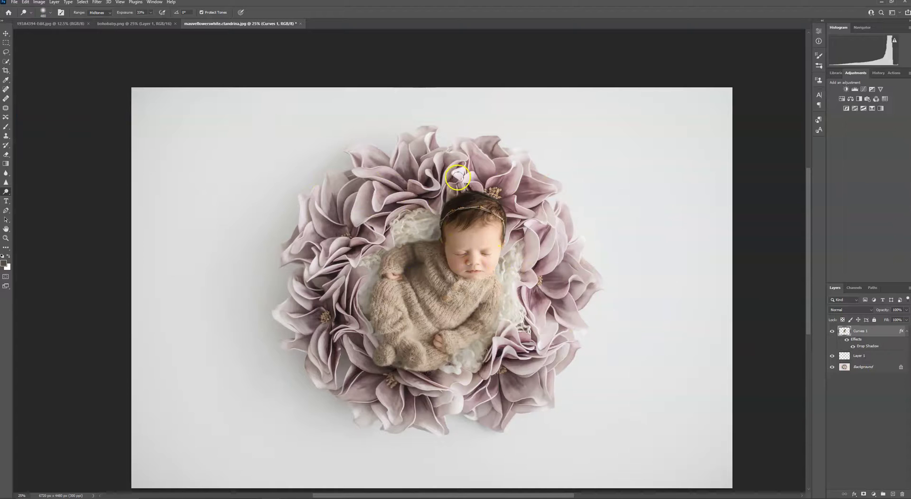
{"action": "left_click", "coordinate": [442, 346]}
{"action": "left_click", "coordinate": [390, 278]}
{"action": "left_click_drag", "start_coordinate": [433, 285], "coordinate": [440, 301]}
{"action": "left_click_drag", "start_coordinate": [467, 296], "coordinate": [465, 302]}
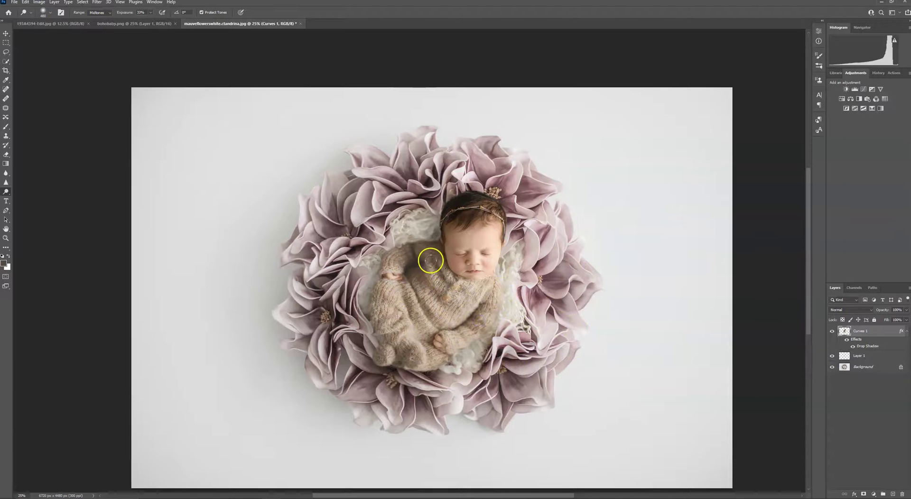
{"action": "left_click", "coordinate": [413, 275]}
- On the Background layer, blur the white fluff along the outfit's shoulder and sides with an enlarged Blur brush
{"action": "right_click", "coordinate": [876, 368]}
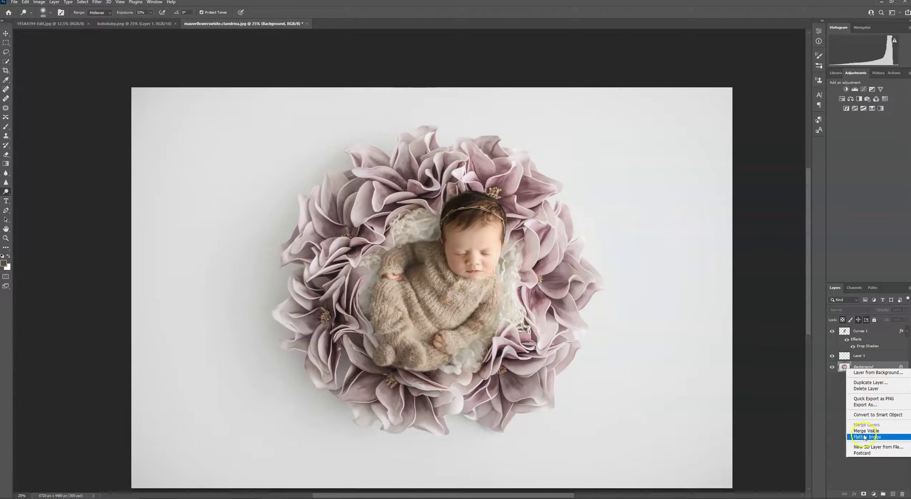
{"action": "left_click", "coordinate": [838, 403]}
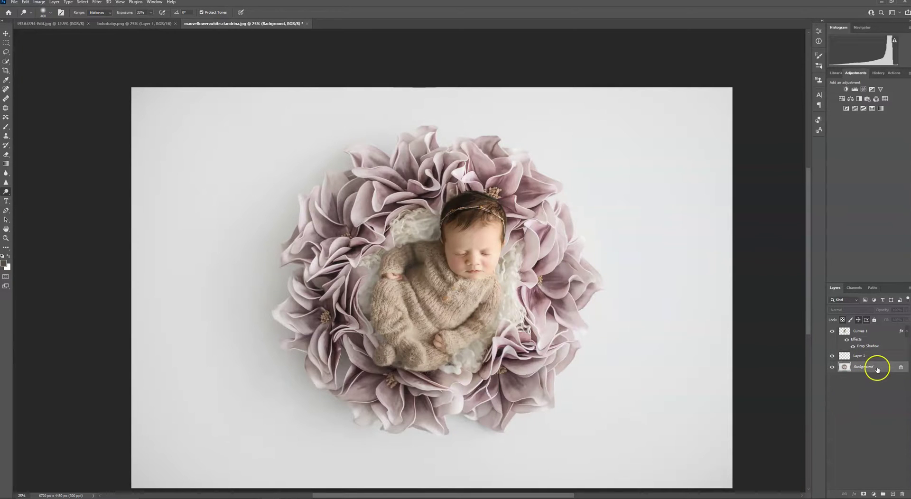
{"action": "key", "text": "ctrl+plus"}
{"action": "key", "text": "ctrl+1"}
{"action": "left_click_drag", "start_coordinate": [686, 354], "coordinate": [514, 215]}
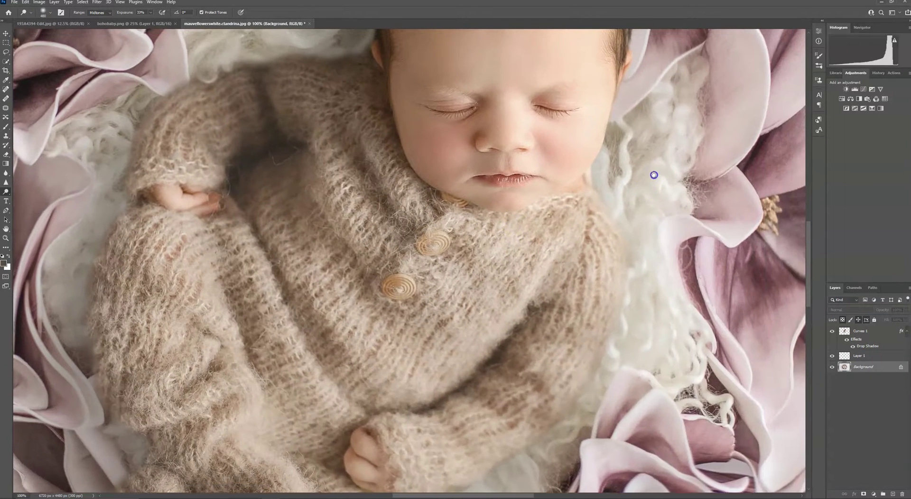
{"action": "left_click_drag", "start_coordinate": [654, 175], "coordinate": [612, 243]}
{"action": "left_click", "coordinate": [844, 348]}
{"action": "left_click", "coordinate": [5, 174]}
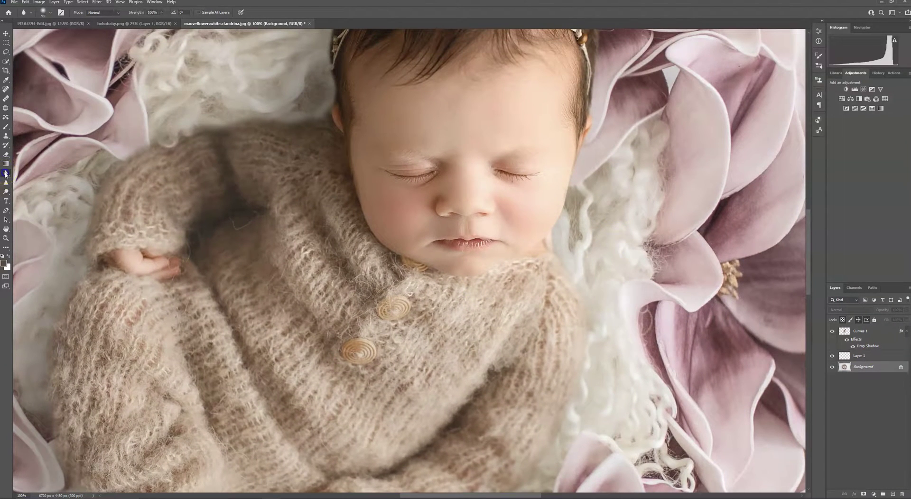
{"action": "left_click", "coordinate": [43, 12]}
{"action": "left_click", "coordinate": [78, 34]}
{"action": "left_click_drag", "start_coordinate": [265, 97], "coordinate": [275, 136]}
{"action": "left_click", "coordinate": [232, 121]}
{"action": "left_click", "coordinate": [159, 125]}
{"action": "left_click", "coordinate": [89, 211]}
{"action": "left_click_drag", "start_coordinate": [51, 281], "coordinate": [33, 386]}
{"action": "left_click_drag", "start_coordinate": [530, 296], "coordinate": [492, 362]}
- Blur the background petals and fluff bordering the baby's head
{"action": "left_click_drag", "start_coordinate": [288, 51], "coordinate": [262, 84]}
{"action": "left_click_drag", "start_coordinate": [416, 141], "coordinate": [390, 206]}
{"action": "left_click", "coordinate": [367, 148]}
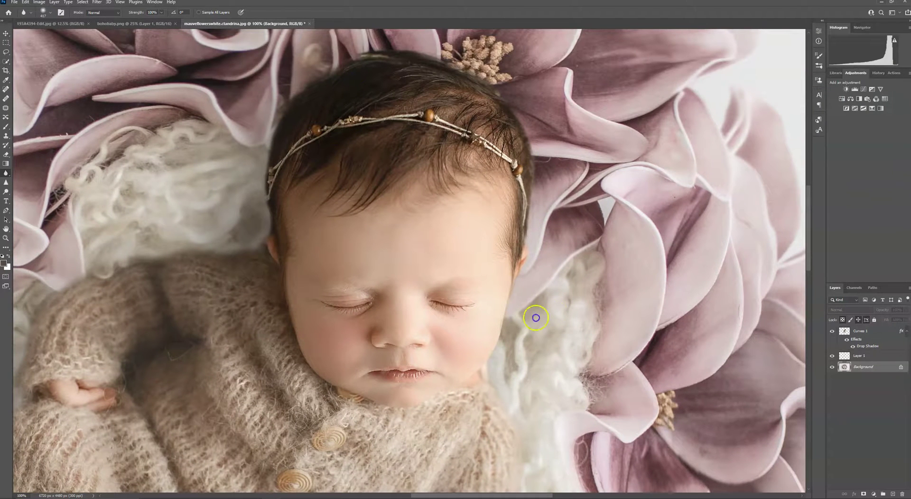
- Blur the background along the right sleeve, beneath the feet and up the left side of the outfit
{"action": "left_click_drag", "start_coordinate": [281, 362], "coordinate": [344, 77]}
{"action": "left_click", "coordinate": [507, 240]}
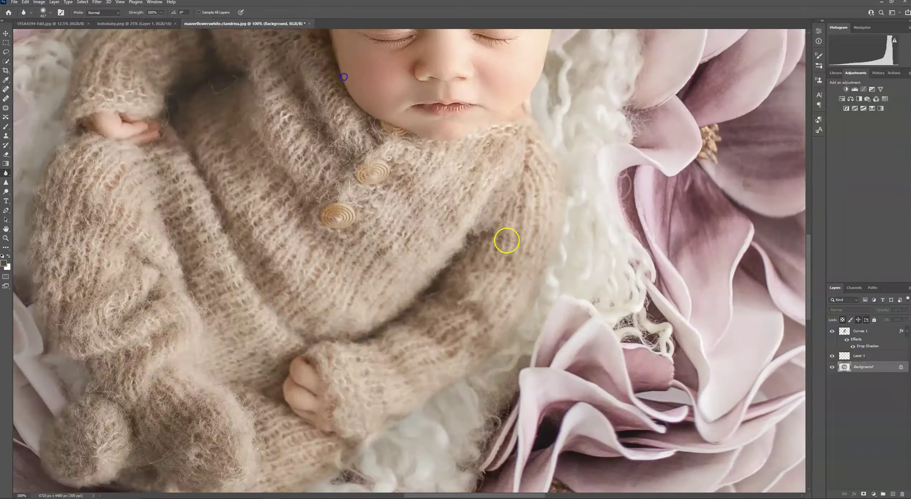
{"action": "mouse_move", "coordinate": [553, 210]}
{"action": "left_mouse_down"}
{"action": "mouse_move", "coordinate": [542, 258]}
{"action": "mouse_move", "coordinate": [549, 293]}
{"action": "left_mouse_up"}
{"action": "left_click_drag", "start_coordinate": [385, 436], "coordinate": [487, 221]}
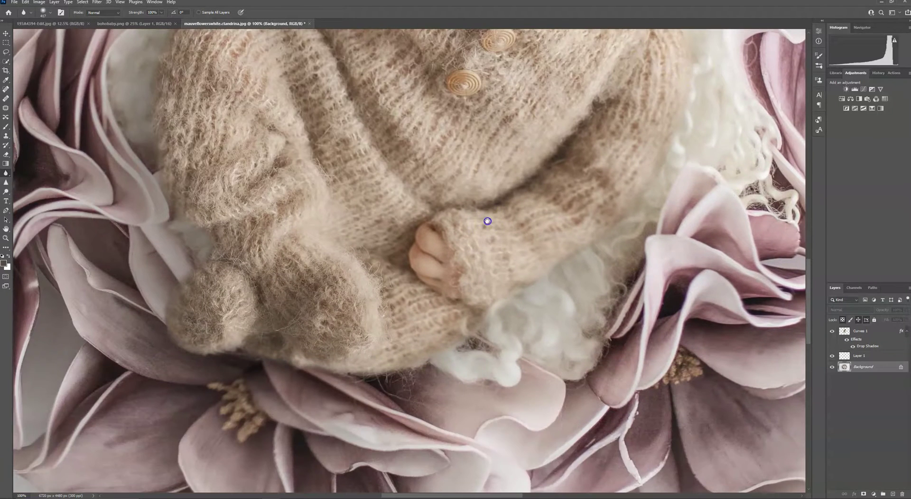
{"action": "mouse_move", "coordinate": [389, 387]}
{"action": "left_mouse_down"}
{"action": "mouse_move", "coordinate": [426, 384]}
{"action": "mouse_move", "coordinate": [258, 381]}
{"action": "mouse_move", "coordinate": [247, 329]}
{"action": "mouse_move", "coordinate": [183, 332]}
{"action": "left_mouse_up"}
{"action": "scroll", "coordinate": [349, 184], "scroll_direction": "up", "scroll_amount": 2}
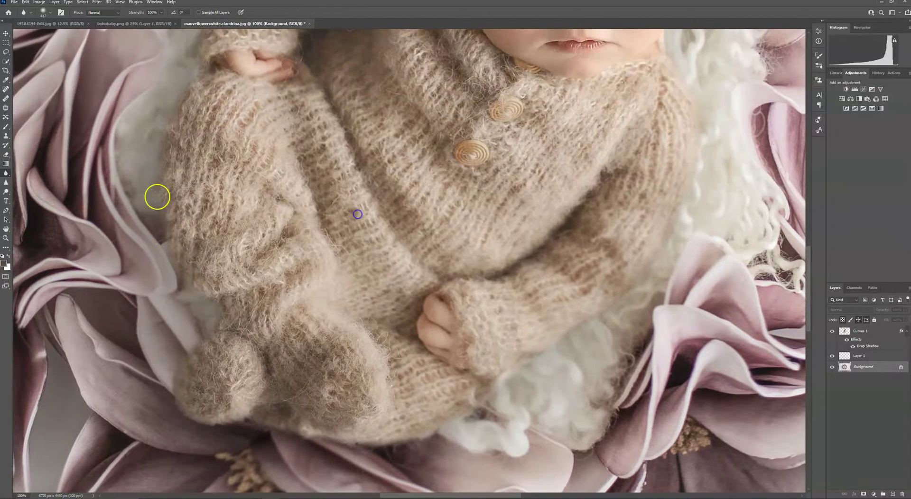
{"action": "left_click_drag", "start_coordinate": [335, 199], "coordinate": [287, 283]}
{"action": "left_click_drag", "start_coordinate": [579, 302], "coordinate": [637, 284]}
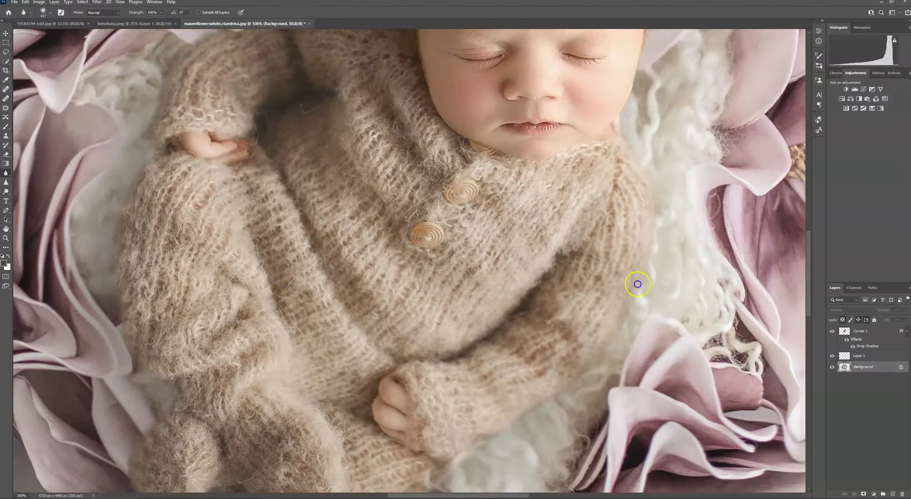
{"action": "left_click_drag", "start_coordinate": [315, 157], "coordinate": [260, 268]}
{"action": "left_click_drag", "start_coordinate": [264, 163], "coordinate": [323, 150]}
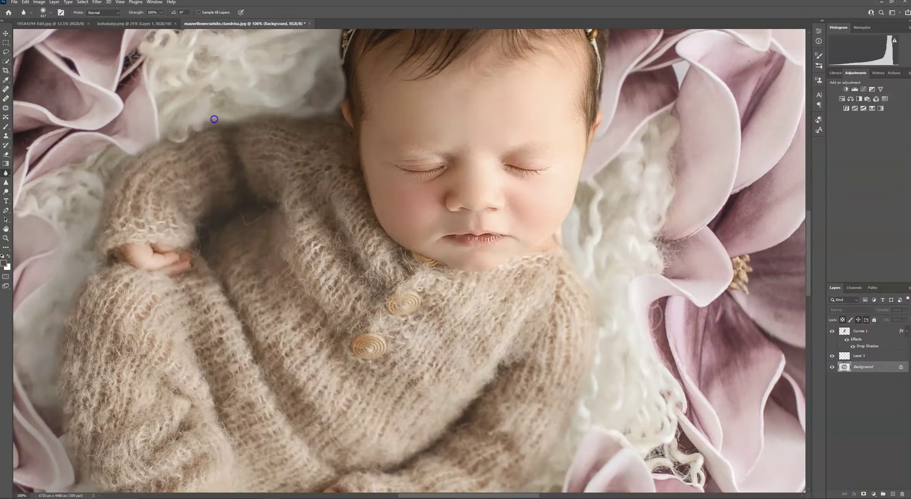
- Flatten the composite into a single Background layer
{"action": "key", "text": "ctrl+0"}
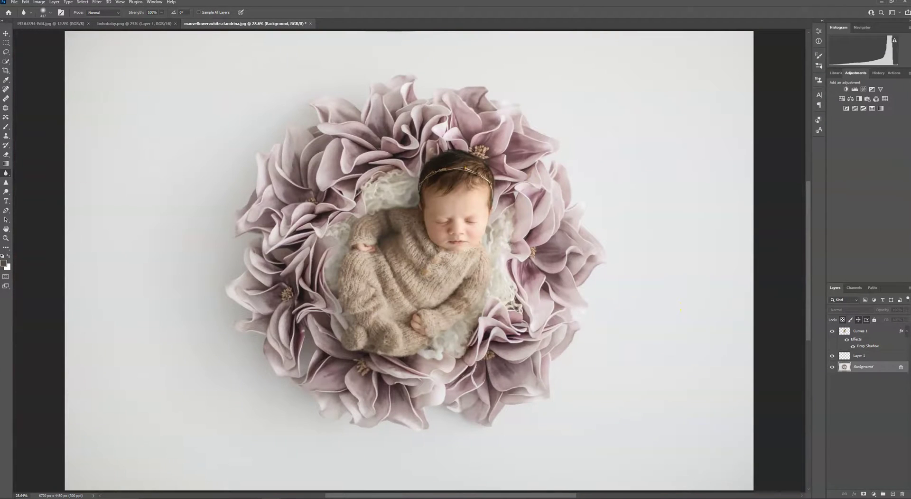
{"action": "right_click", "coordinate": [887, 368]}
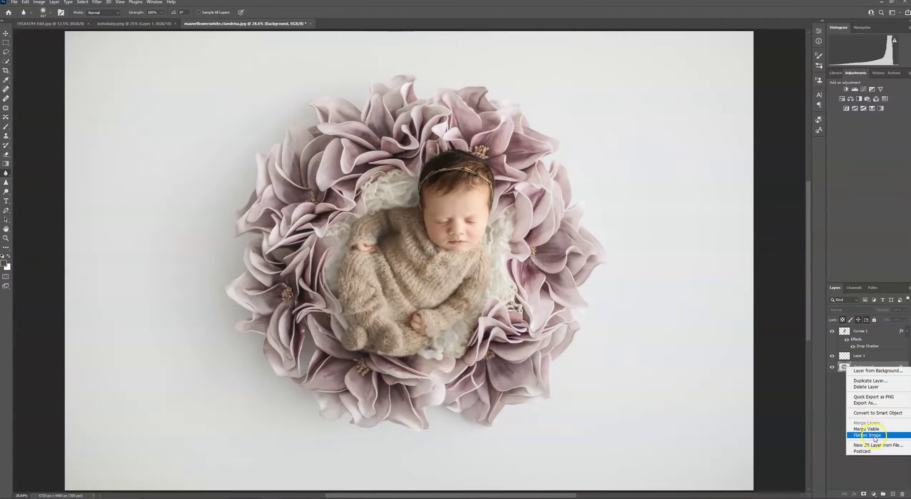
{"action": "left_click", "coordinate": [876, 439]}
- Run the Color Change action from the CTR Color Change Action set on the flattened image
{"action": "left_click", "coordinate": [892, 74]}
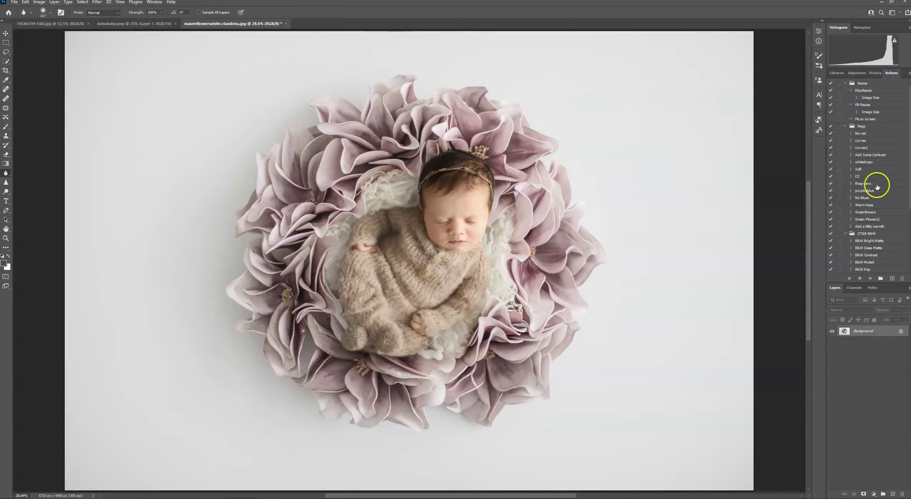
{"action": "left_click", "coordinate": [846, 126]}
{"action": "left_click", "coordinate": [845, 134]}
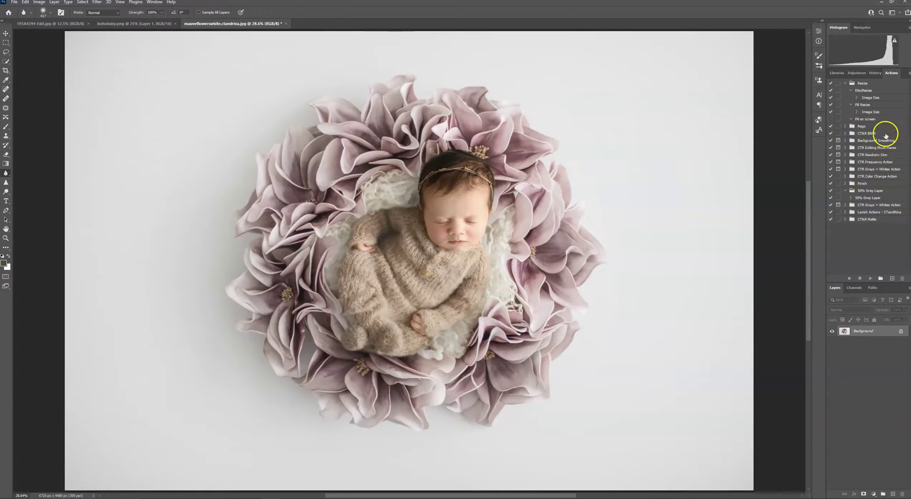
{"action": "left_click", "coordinate": [845, 177]}
{"action": "left_click", "coordinate": [851, 184]}
{"action": "left_click", "coordinate": [870, 279]}
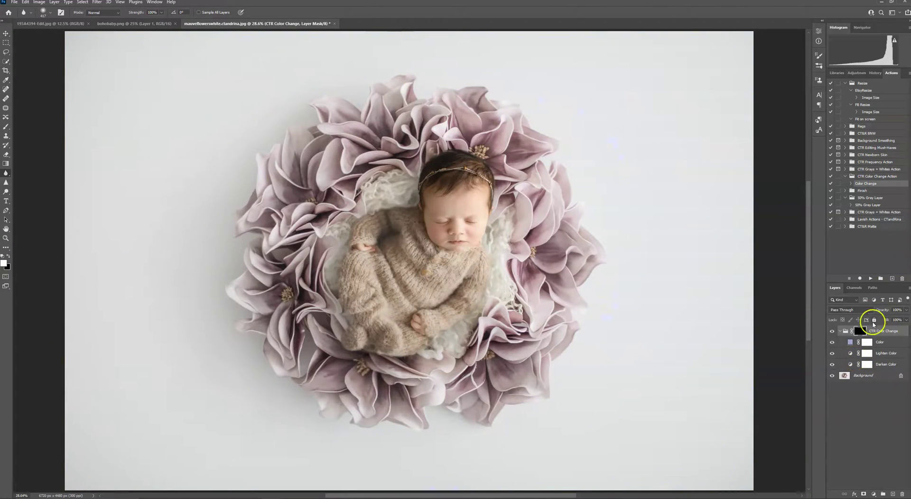
- Change the Color fill layer to the mauve pink #c997a0 sampled from a wreath petal
{"action": "left_click", "coordinate": [849, 343]}
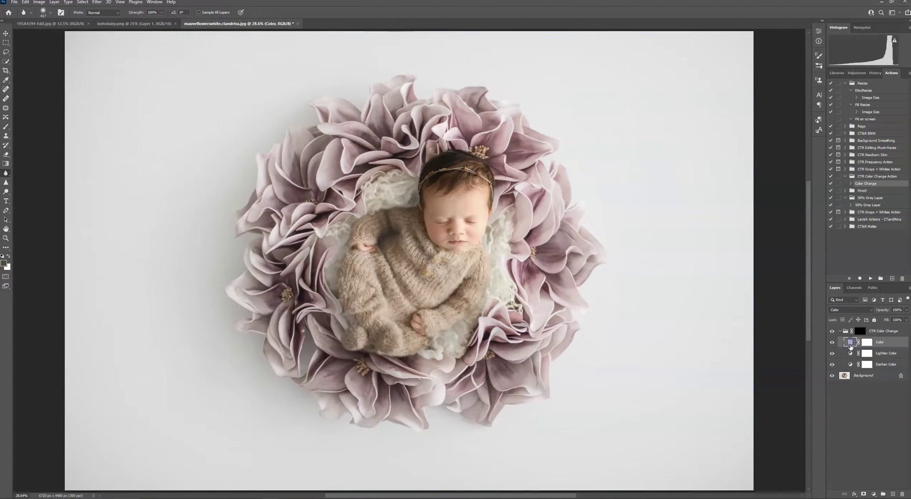
{"action": "double_click", "coordinate": [850, 343]}
{"action": "left_click", "coordinate": [537, 196]}
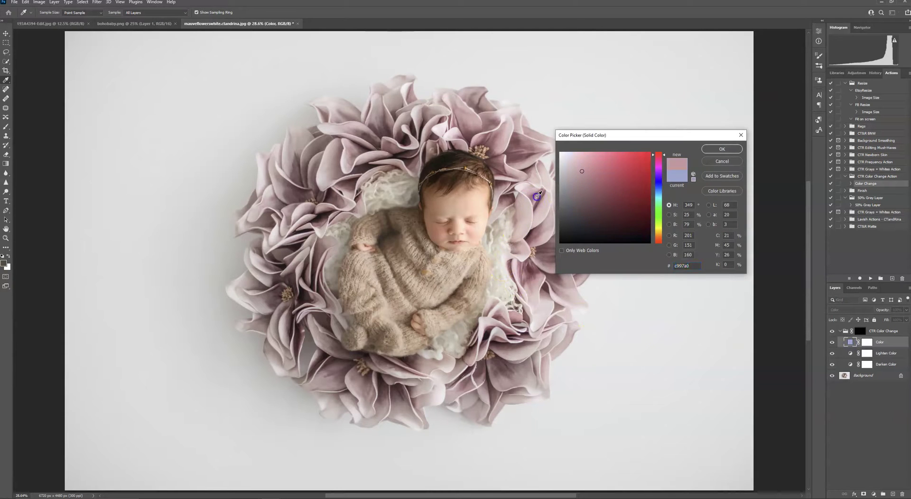
{"action": "left_click", "coordinate": [721, 149]}
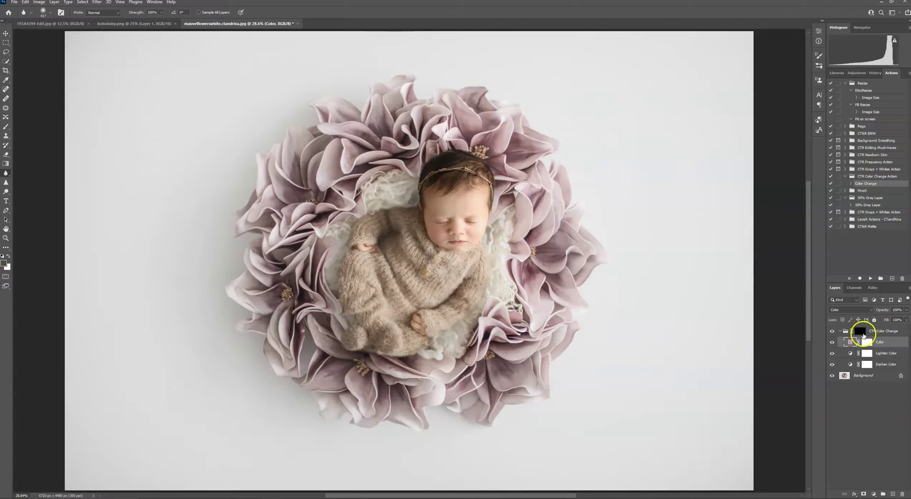
- Target the CTR Color Change group's mask and prepare the Brush tool with an adjusted size and opacity for painting
{"action": "left_click", "coordinate": [862, 332]}
{"action": "key", "text": "ctrl+1"}
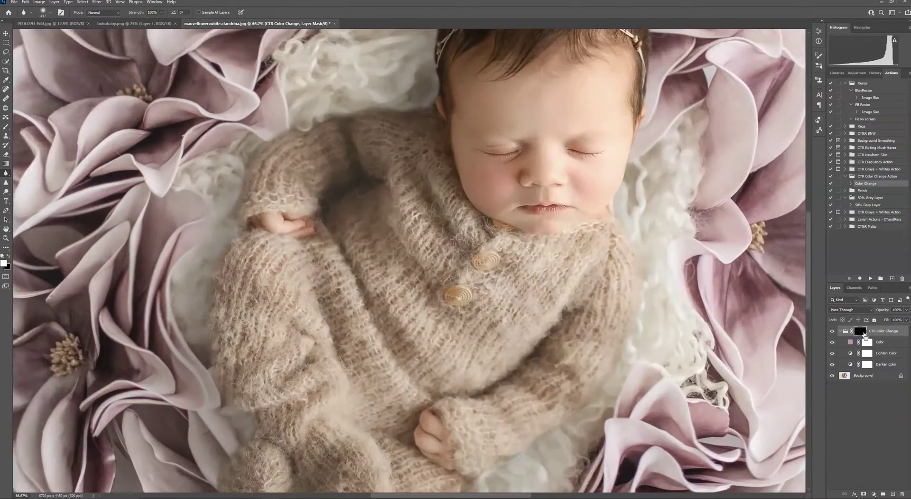
{"action": "left_click", "coordinate": [6, 127]}
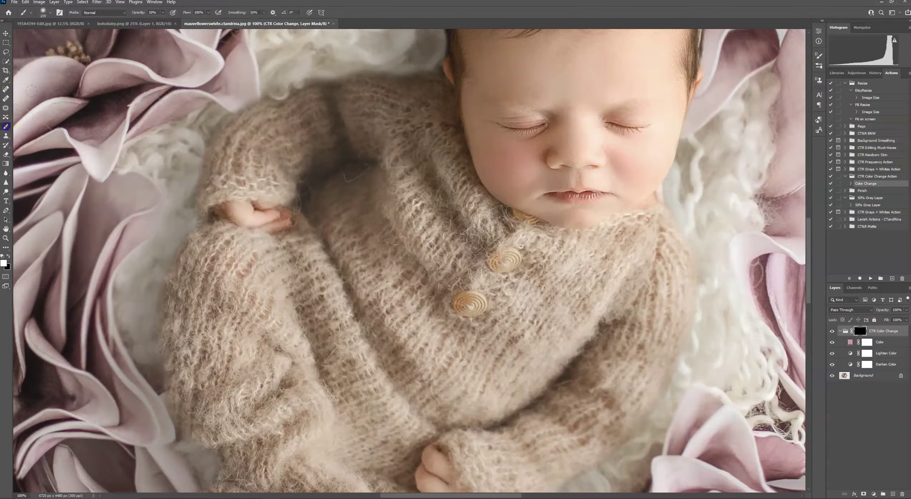
{"action": "left_click", "coordinate": [51, 13]}
{"action": "left_click", "coordinate": [55, 33]}
{"action": "left_click_drag", "start_coordinate": [162, 13], "coordinate": [204, 20]}
- Try painting the mauve colour onto the sleeve above the baby's left-hand cuff, and undo the brush stroke
{"action": "left_click_drag", "start_coordinate": [248, 131], "coordinate": [231, 139]}
{"action": "left_click", "coordinate": [26, 2]}
{"action": "left_click", "coordinate": [33, 9]}
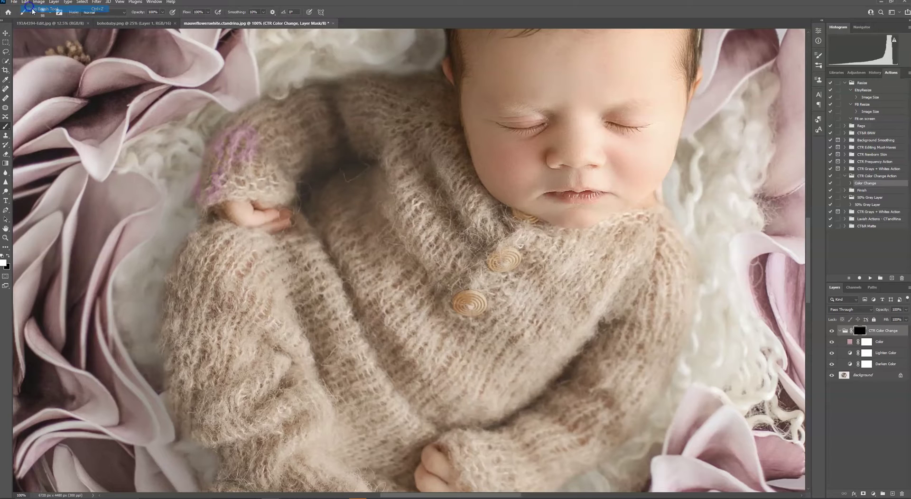
- Paint the mauve tint over the baby's sleeve cuff and across the outfit on the group mask, adjusting the brush size for edges and larger areas
{"action": "left_click", "coordinate": [44, 13]}
{"action": "left_click_drag", "start_coordinate": [50, 34], "coordinate": [46, 33]}
{"action": "left_click", "coordinate": [229, 142]}
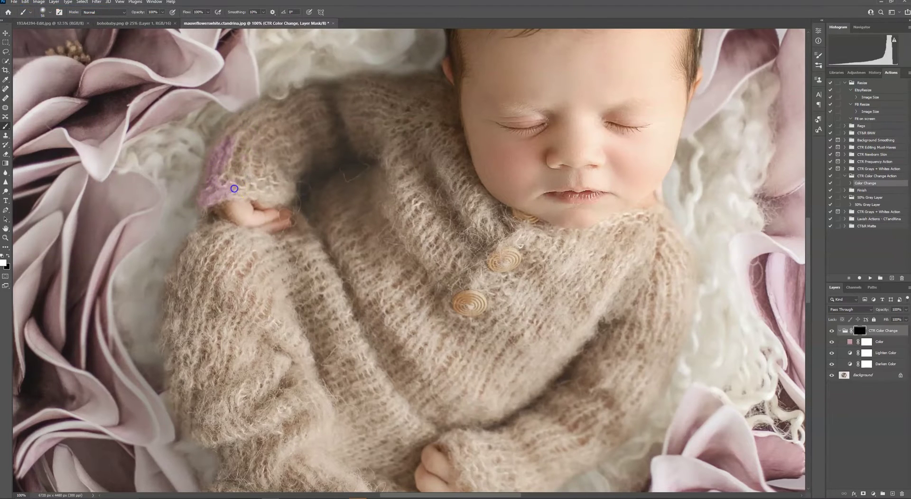
{"action": "mouse_move", "coordinate": [213, 197]}
{"action": "left_mouse_down"}
{"action": "mouse_move", "coordinate": [273, 90]}
{"action": "mouse_move", "coordinate": [441, 104]}
{"action": "mouse_move", "coordinate": [467, 200]}
{"action": "left_mouse_up"}
{"action": "mouse_move", "coordinate": [623, 227]}
{"action": "left_mouse_down"}
{"action": "mouse_move", "coordinate": [670, 230]}
{"action": "mouse_move", "coordinate": [663, 199]}
{"action": "left_mouse_up"}
{"action": "left_click", "coordinate": [8, 256]}
{"action": "left_click", "coordinate": [8, 256]}
{"action": "key", "text": "bracketright"}
{"action": "mouse_move", "coordinate": [201, 237]}
{"action": "left_mouse_down"}
{"action": "mouse_move", "coordinate": [227, 291]}
{"action": "mouse_move", "coordinate": [463, 241]}
{"action": "mouse_move", "coordinate": [609, 237]}
{"action": "left_mouse_up"}
- Remove the mauve tint from the two wooden buttons by painting on the mask with a smaller brush in the opposite colour
{"action": "key", "text": "x"}
{"action": "key", "text": "bracketleft"}
{"action": "key", "text": "bracketleft"}
{"action": "key", "text": "bracketleft"}
{"action": "key", "text": "bracketleft"}
{"action": "scroll", "coordinate": [394, 291], "scroll_direction": "down", "scroll_amount": 1}
{"action": "left_click", "coordinate": [43, 12]}
{"action": "left_click_drag", "start_coordinate": [457, 253], "coordinate": [487, 208]}
- Paint the mauve tint over the remaining untinted areas of the knitted outfit, including the legs and lower sleeve, with a resized white brush
{"action": "scroll", "coordinate": [487, 209], "scroll_direction": "down", "scroll_amount": 2}
{"action": "key", "text": "x"}
{"action": "left_click", "coordinate": [44, 13]}
{"action": "left_click_drag", "start_coordinate": [313, 382], "coordinate": [413, 400]}
{"action": "mouse_move", "coordinate": [647, 168]}
{"action": "left_mouse_down"}
{"action": "mouse_move", "coordinate": [649, 187]}
{"action": "mouse_move", "coordinate": [458, 330]}
{"action": "mouse_move", "coordinate": [392, 288]}
{"action": "mouse_move", "coordinate": [374, 395]}
{"action": "left_mouse_up"}
{"action": "left_click", "coordinate": [43, 12]}
{"action": "mouse_move", "coordinate": [295, 385]}
{"action": "left_mouse_down"}
{"action": "mouse_move", "coordinate": [217, 387]}
{"action": "mouse_move", "coordinate": [338, 350]}
{"action": "mouse_move", "coordinate": [364, 284]}
{"action": "mouse_move", "coordinate": [356, 184]}
{"action": "mouse_move", "coordinate": [358, 302]}
{"action": "mouse_move", "coordinate": [343, 187]}
{"action": "left_mouse_up"}
{"action": "scroll", "coordinate": [363, 284], "scroll_direction": "up", "scroll_amount": 2}
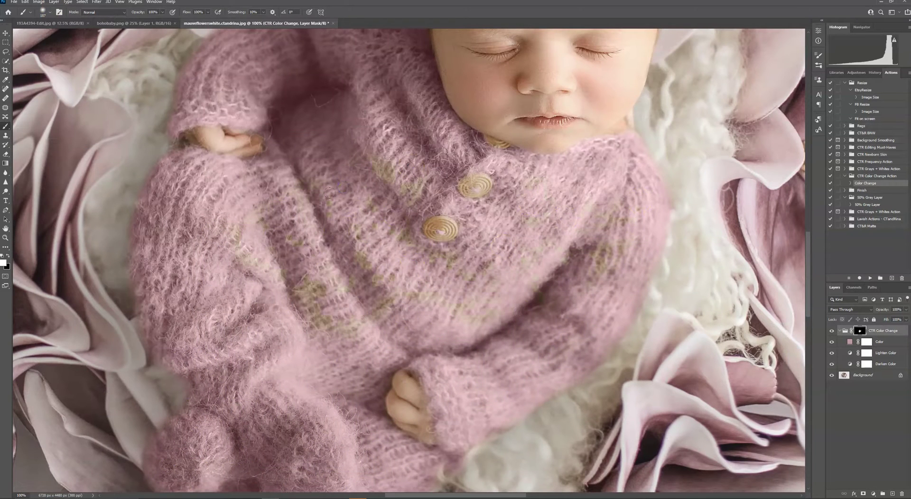
{"action": "key", "text": "ctrl+0"}
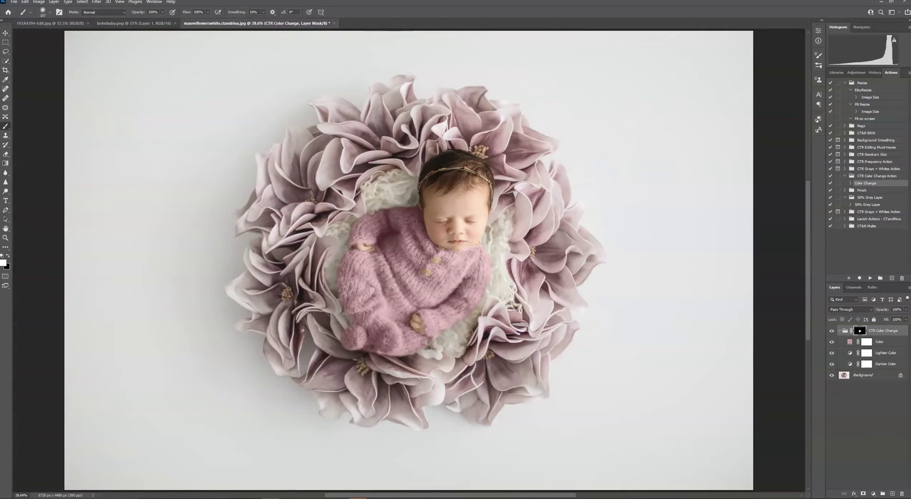
- Lower the opacity of the Darken Color layer in the CTR Color Change group to about 25%
{"action": "left_click", "coordinate": [906, 310]}
{"action": "left_click", "coordinate": [885, 363]}
{"action": "left_click", "coordinate": [906, 310]}
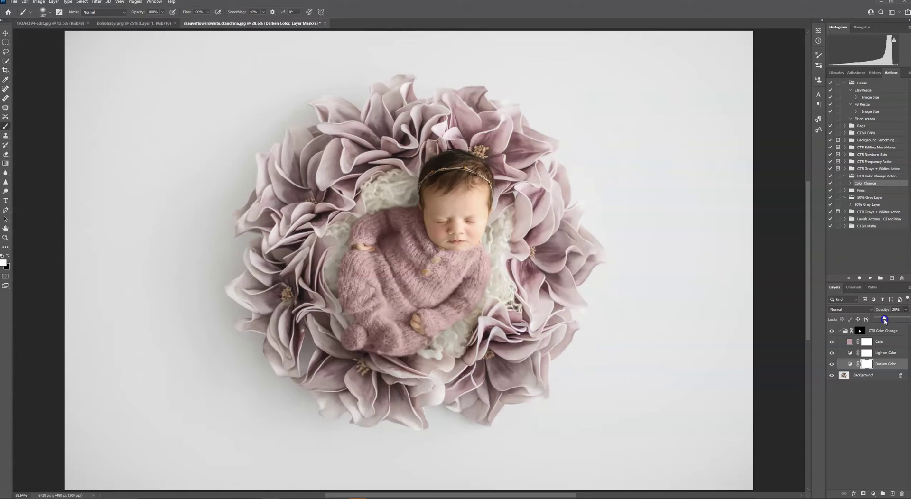
- Add a Hue/Saturation adjustment layer directly above the Background and set the Yellows saturation to -18
{"action": "left_click", "coordinate": [860, 375]}
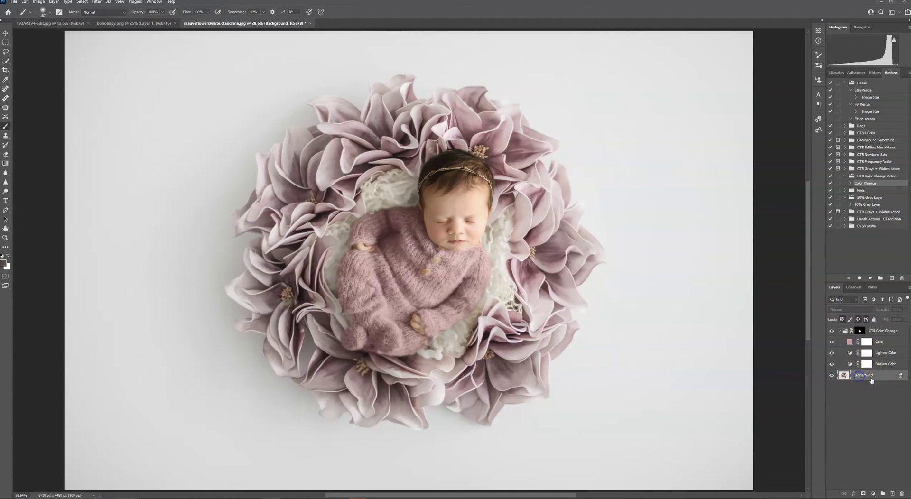
{"action": "left_click", "coordinate": [856, 72]}
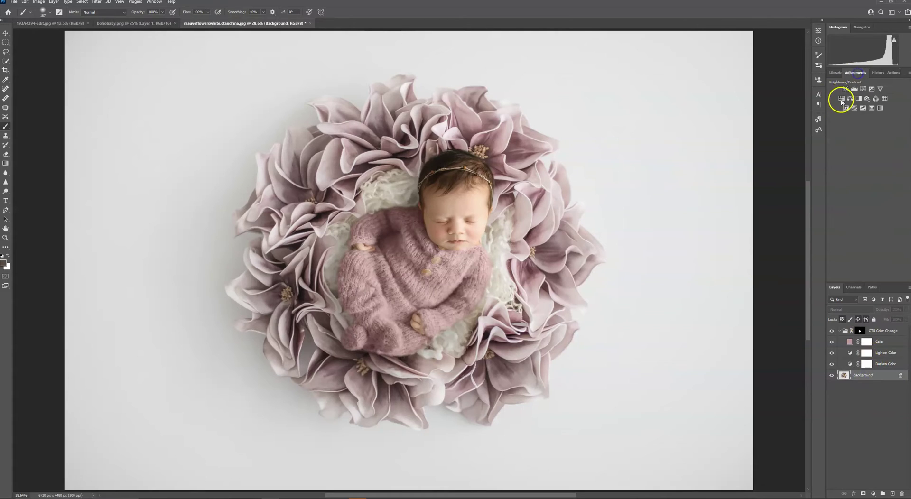
{"action": "left_click", "coordinate": [841, 98]}
{"action": "left_click", "coordinate": [762, 60]}
{"action": "left_click", "coordinate": [756, 78]}
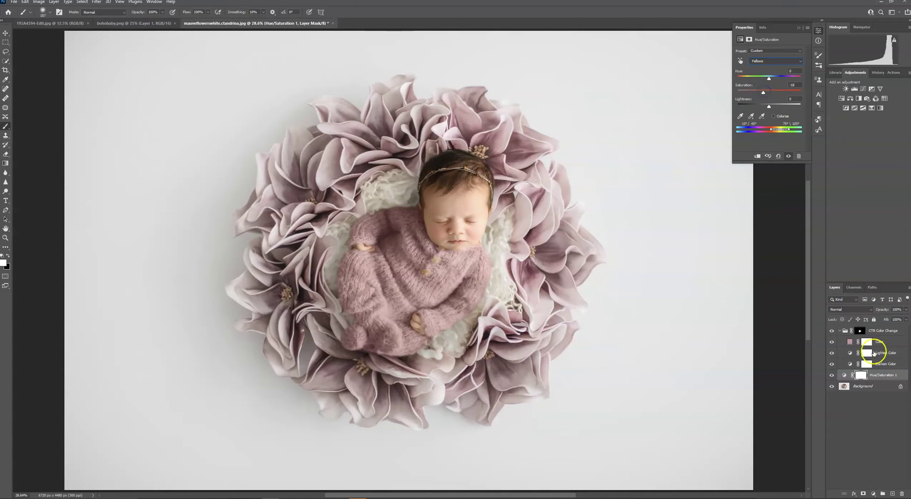
- Flatten the color change group, the Hue/Saturation layer and the Background into a single layer
{"action": "left_click", "coordinate": [862, 386]}
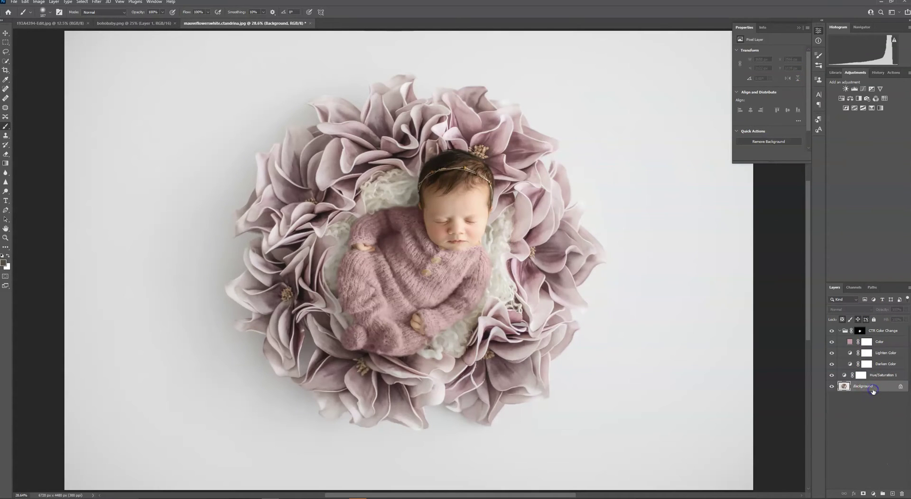
{"action": "right_click", "coordinate": [873, 390]}
{"action": "left_click", "coordinate": [877, 458]}
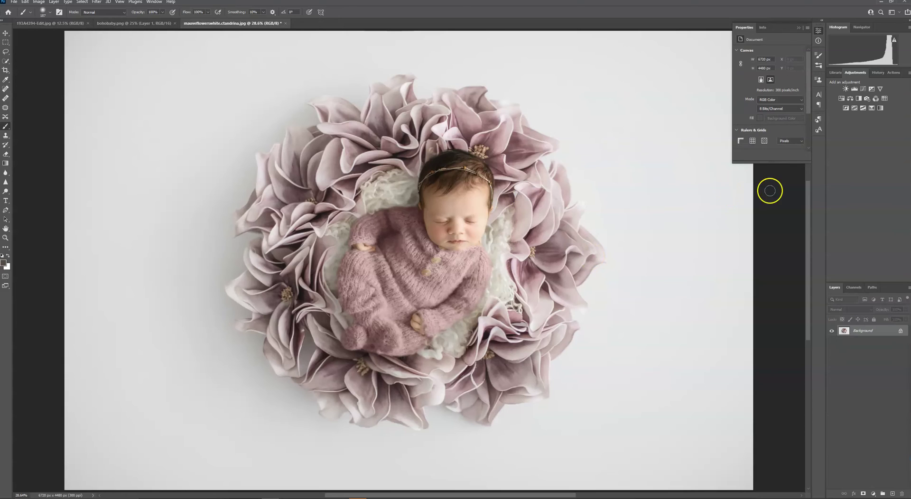
- Compare the empty wreath backdrop with the finished composite by viewing an early history state and returning to the latest Flatten Image state
{"action": "left_click", "coordinate": [877, 72]}
{"action": "left_click_drag", "start_coordinate": [908, 191], "coordinate": [907, 83]}
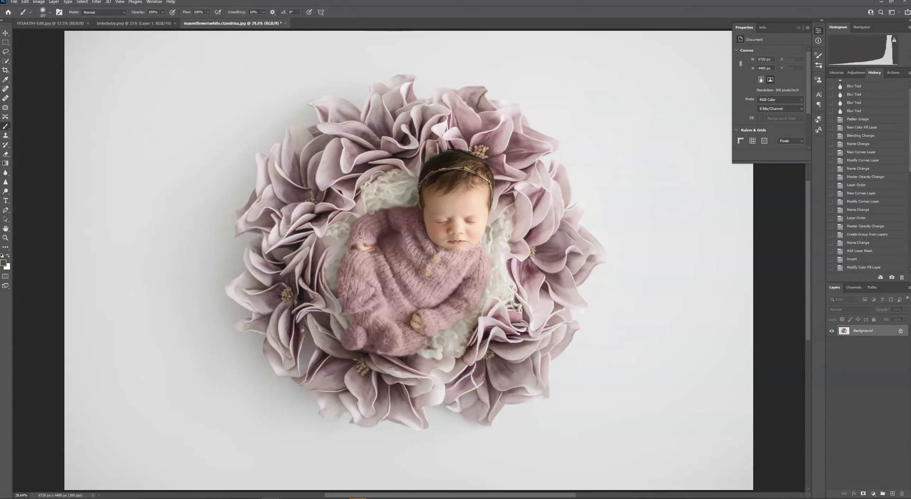
{"action": "left_click", "coordinate": [877, 85]}
{"action": "scroll", "coordinate": [878, 223], "scroll_direction": "down", "scroll_amount": 10}
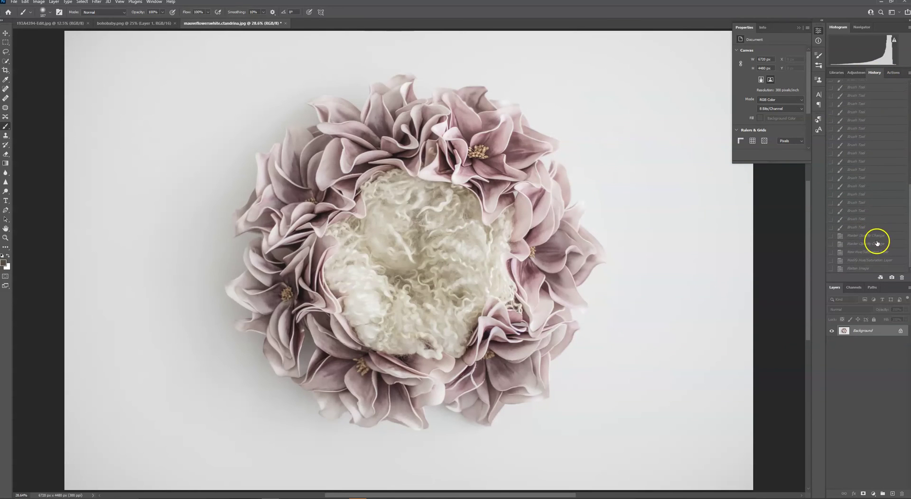
{"action": "left_click", "coordinate": [849, 269]}
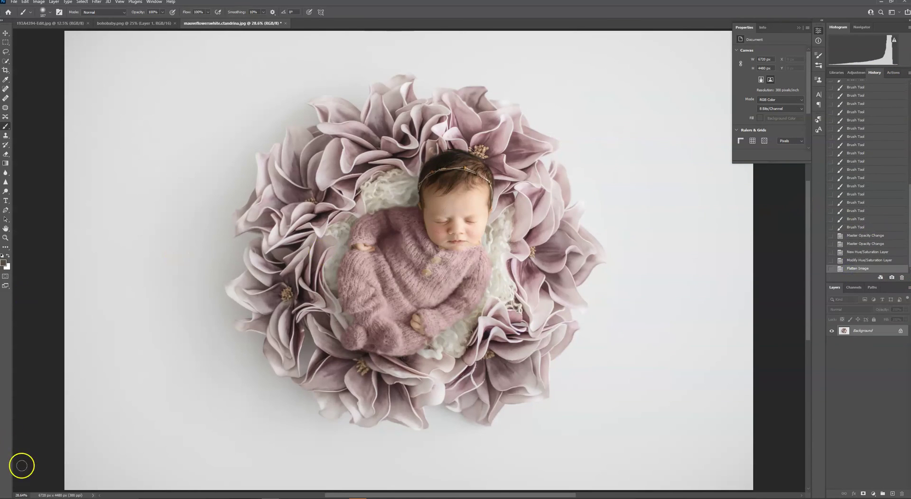